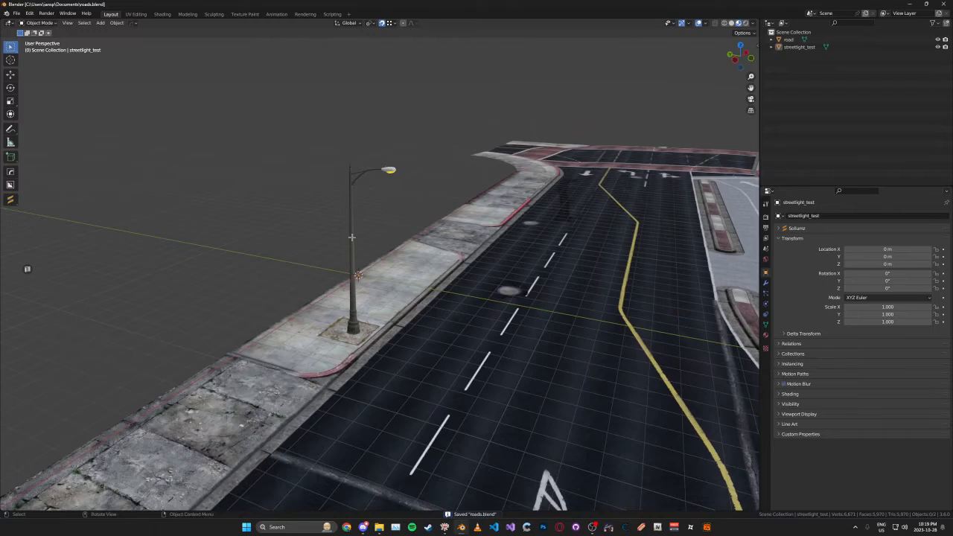
# - Select the streetlight_test mesh, save the file and convert the mesh to a Sollumz drawable
pyautogui.moveTo(351, 239)
pyautogui.mouseDown(button='middle')
pyautogui.moveTo(317, 216)
pyautogui.moveTo(360, 228)
pyautogui.mouseUp(button='middle')
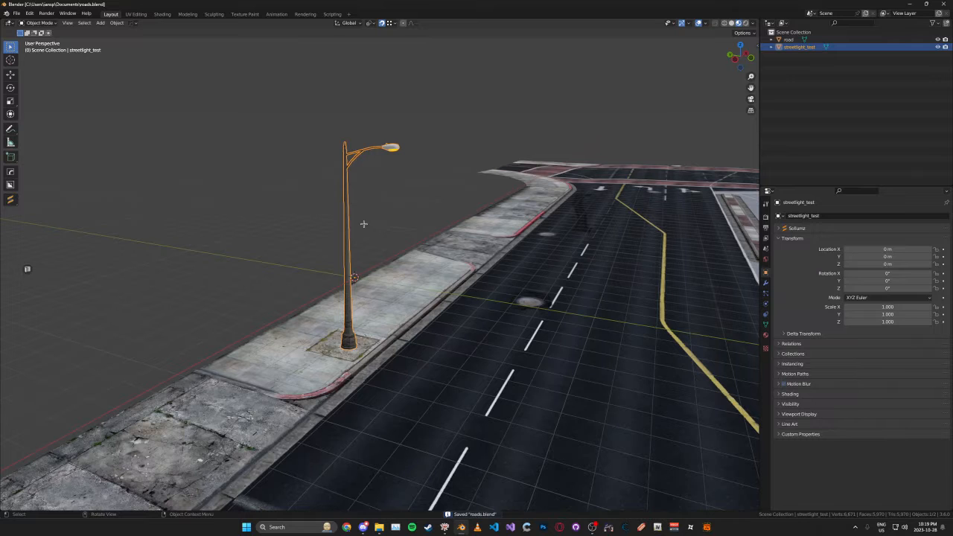
pyautogui.moveTo(409, 226)
pyautogui.mouseDown(button='middle')
pyautogui.moveTo(414, 233)
pyautogui.moveTo(409, 227)
pyautogui.mouseUp(button='middle')
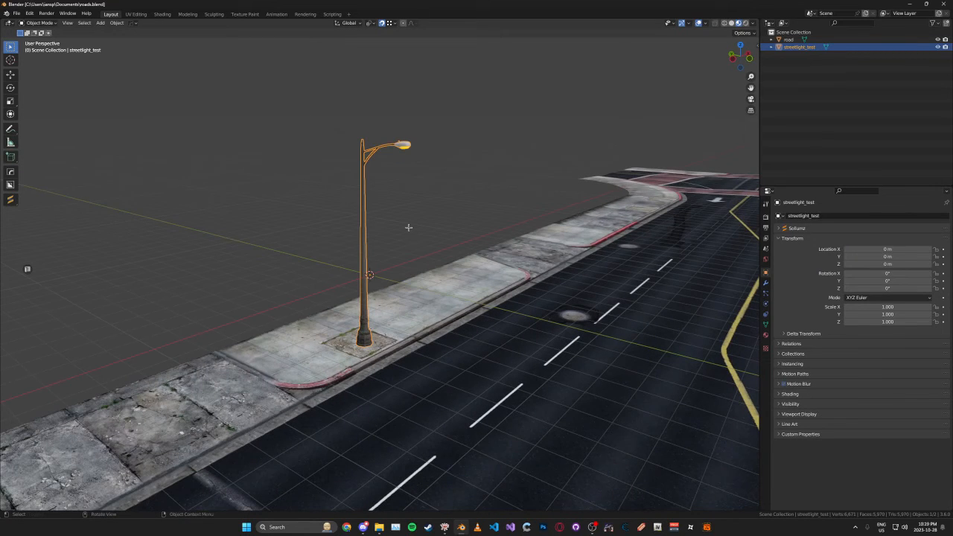
pyautogui.moveTo(413, 227)
pyautogui.mouseDown(button='middle')
pyautogui.moveTo(383, 214)
pyautogui.moveTo(390, 235)
pyautogui.moveTo(398, 221)
pyautogui.mouseUp(button='middle')
pyautogui.hotkey('ctrl', 's')
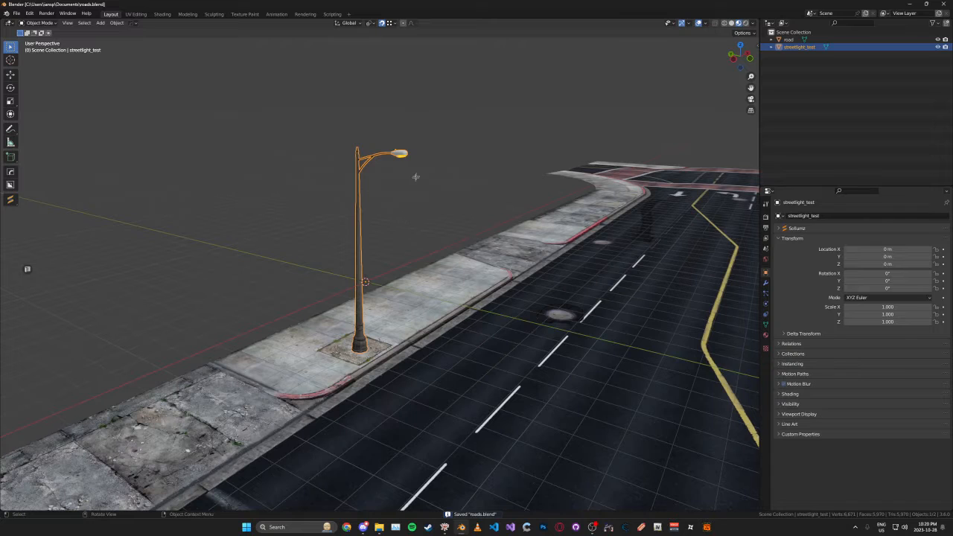
pyautogui.hotkey('alt', 'v')
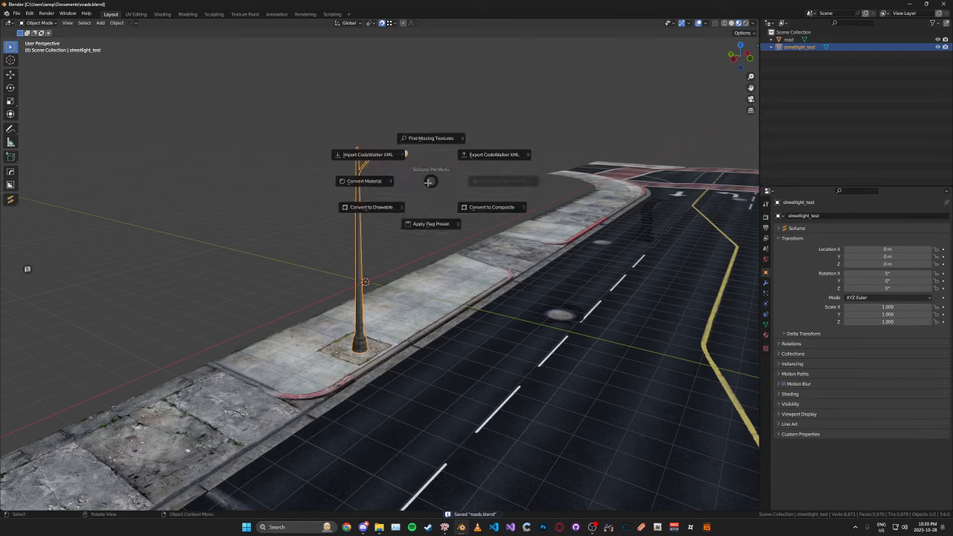
pyautogui.click(398, 206)
pyautogui.click(771, 47)
pyautogui.click(799, 47)
pyautogui.click(499, 157)
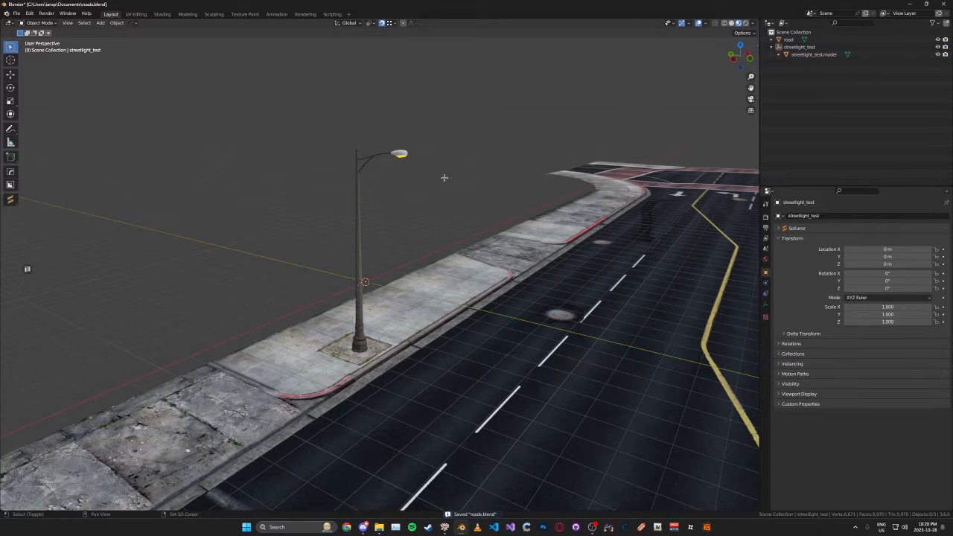
# - Add a Plain Axes empty at the origin and rename it Lights
pyautogui.hotkey('shift', 'a')
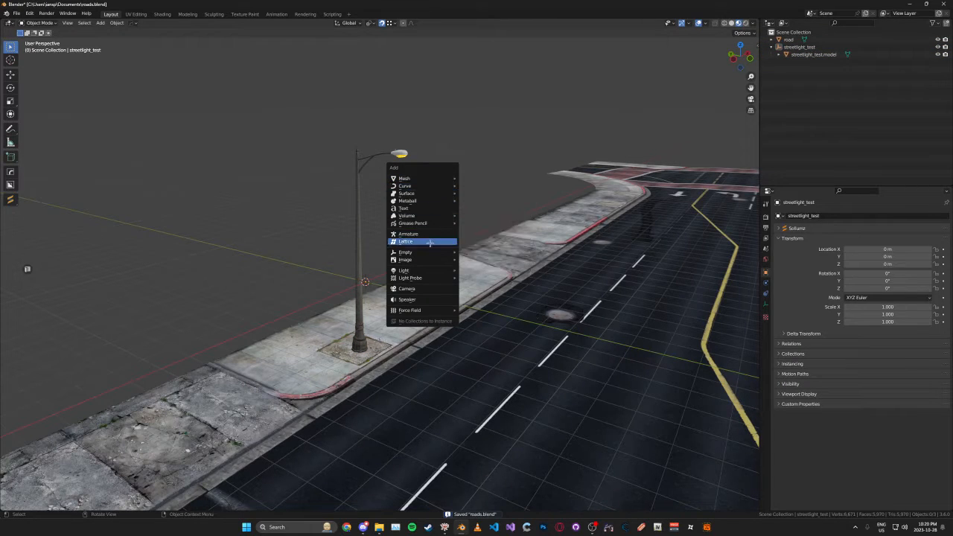
pyautogui.moveTo(436, 251)
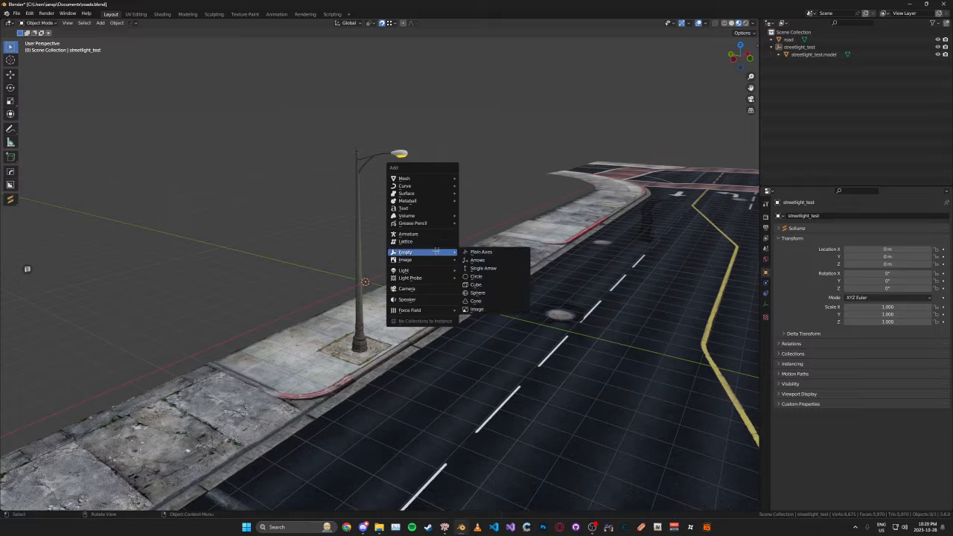
pyautogui.click(483, 252)
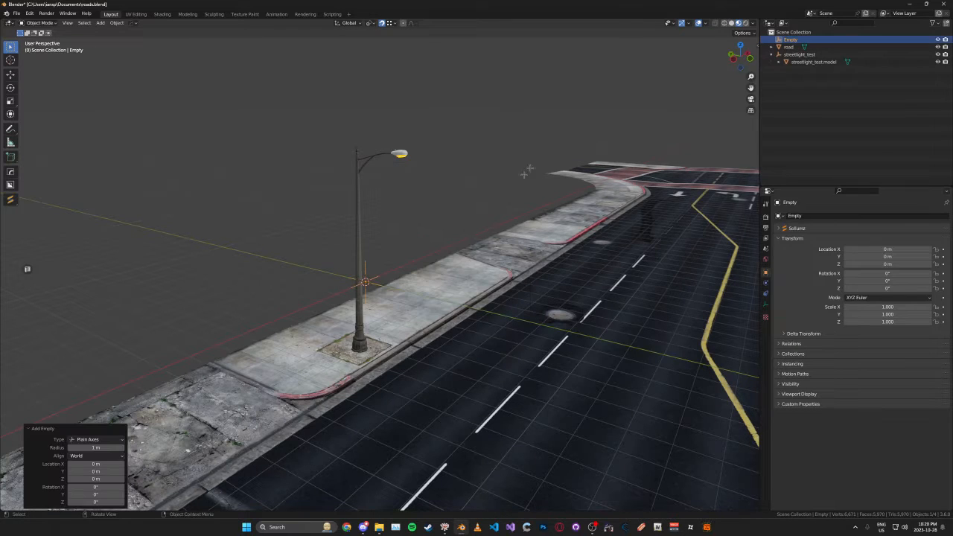
pyautogui.doubleClick(790, 40)
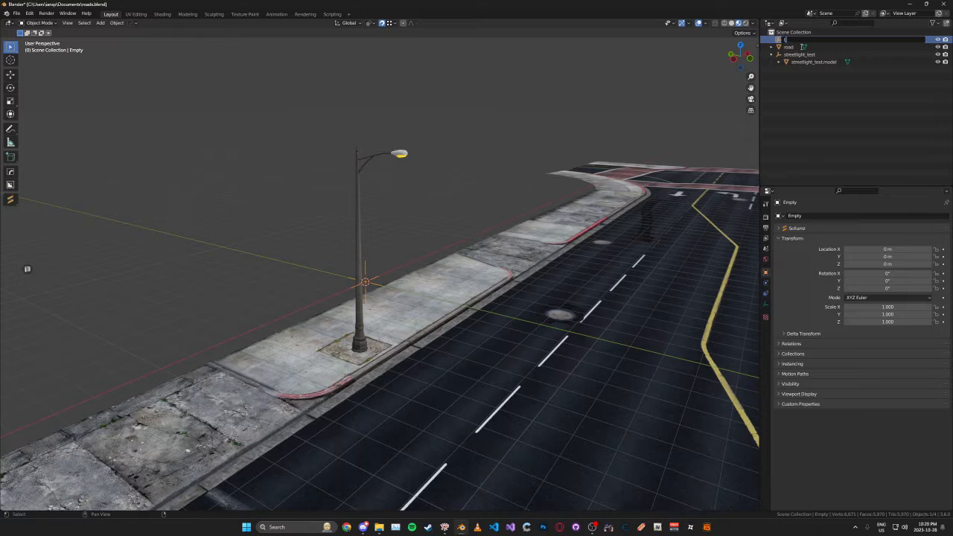
pyautogui.write('Lights')
pyautogui.press('Return')
# - Parent the Lights empty to the streetlight_test drawable and save the file
pyautogui.moveTo(791, 40); pyautogui.dragTo(800, 54)
pyautogui.hotkey('ctrl', 's')
pyautogui.moveTo(524, 214); pyautogui.dragTo(466, 226, button='middle')
pyautogui.hotkey('ctrl', 's')
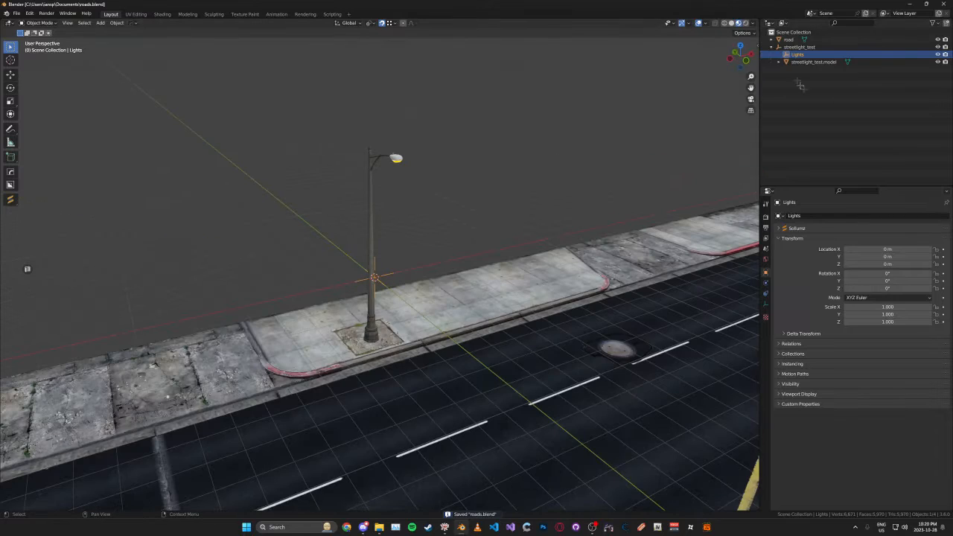
# - Create a Spot type light with the Sollumz light tools, parent it to the Lights empty and save
pyautogui.press('n')
pyautogui.click(601, 54)
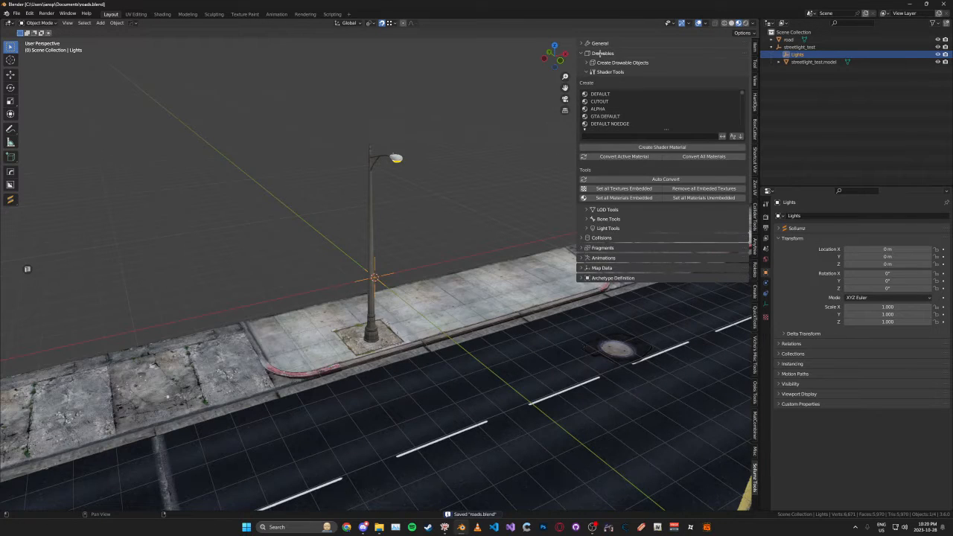
pyautogui.click(602, 64)
pyautogui.click(609, 99)
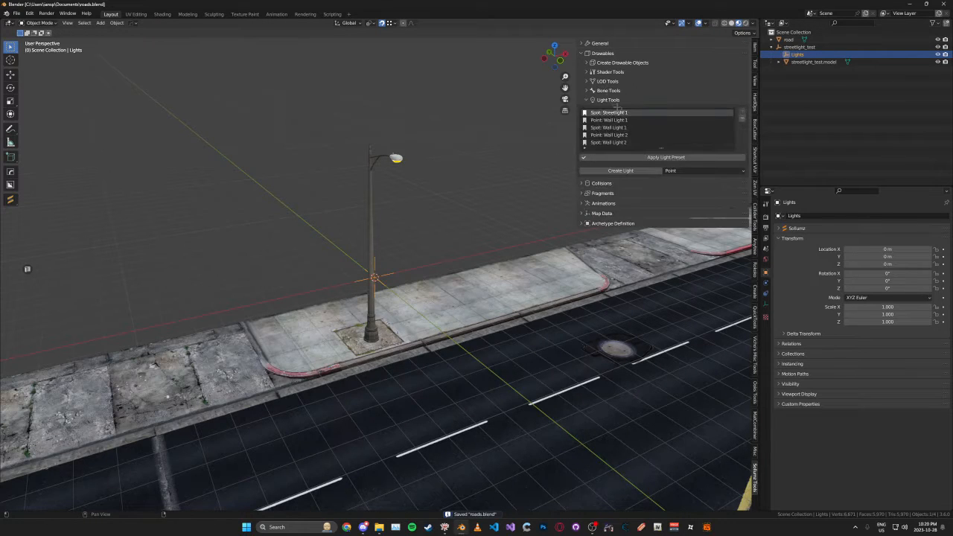
pyautogui.click(681, 171)
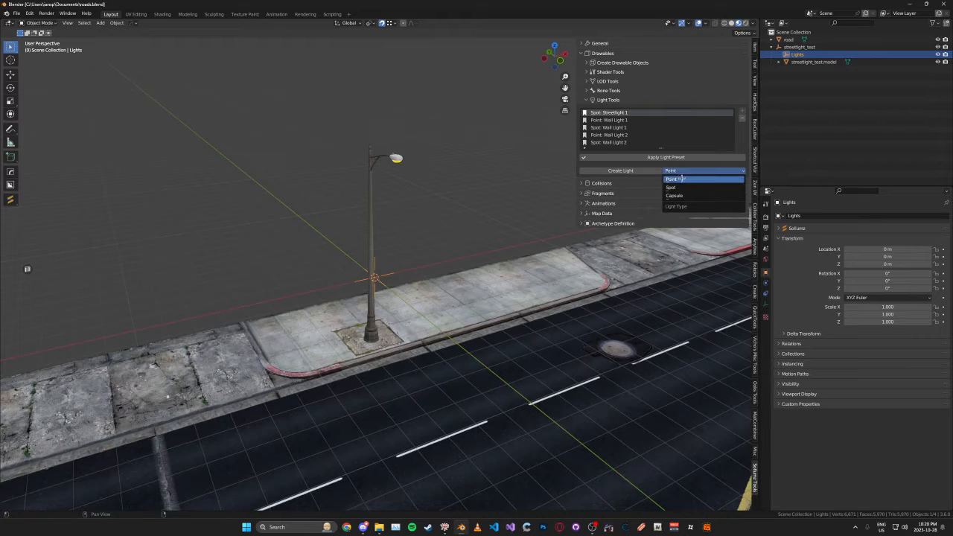
pyautogui.click(674, 187)
pyautogui.click(645, 172)
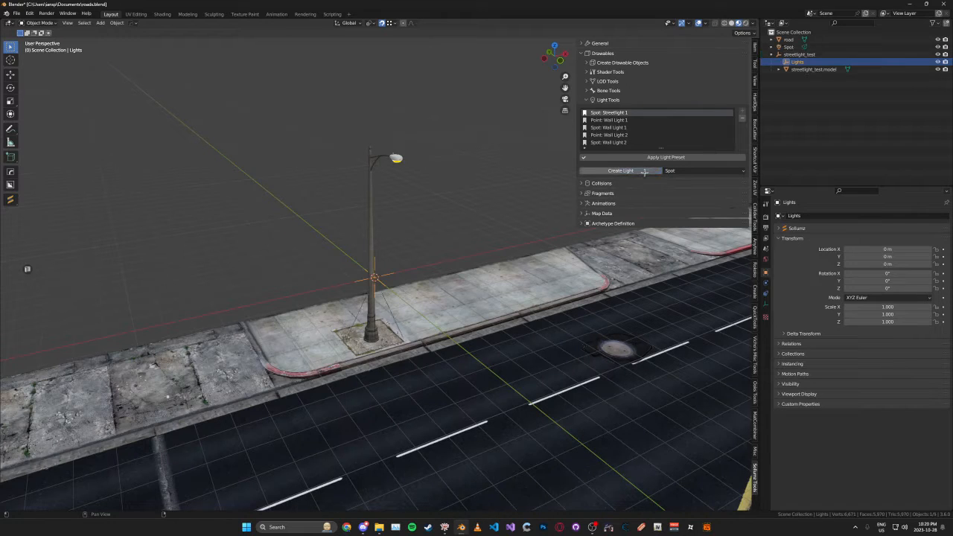
pyautogui.press('n')
pyautogui.moveTo(788, 47); pyautogui.dragTo(797, 54)
pyautogui.hotkey('ctrl', 's')
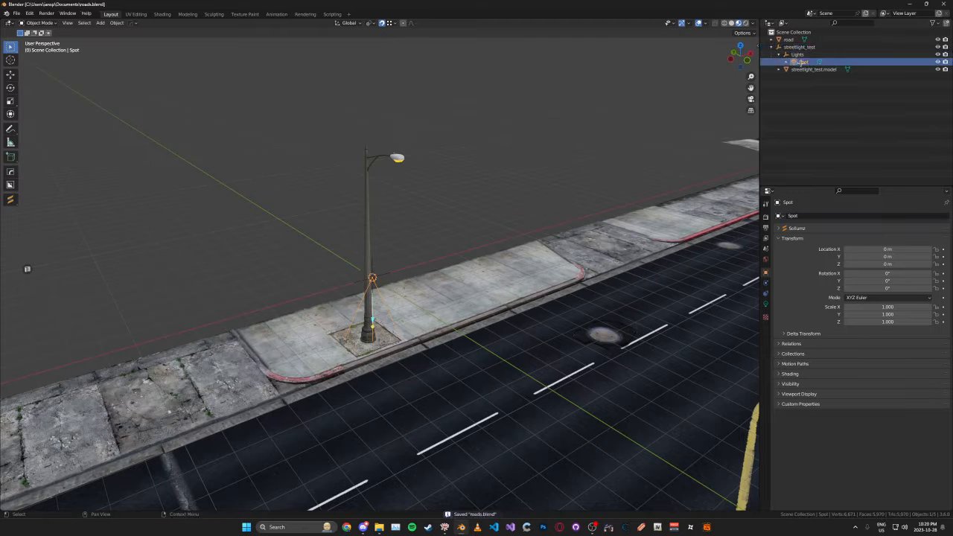
# - View the streetlight and spot light from the left side in orthographic projection
pyautogui.moveTo(492, 196); pyautogui.dragTo(528, 195, button='middle')
pyautogui.press('ctrl+KP_3')
pyautogui.scroll(4, 504, 196)
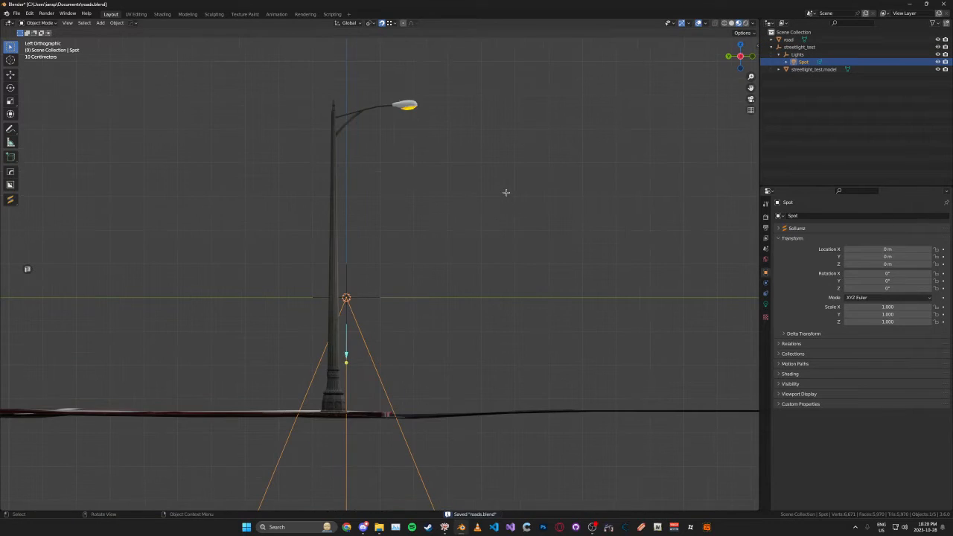
pyautogui.press('g')
pyautogui.press('z')
pyautogui.rightClick(544, 199)
pyautogui.press('g')
pyautogui.press('x')
pyautogui.rightClick(547, 126)
# - Raise the spot light along Z to about 5.4 m, near the lamp head's height
pyautogui.press('g')
pyautogui.press('z')
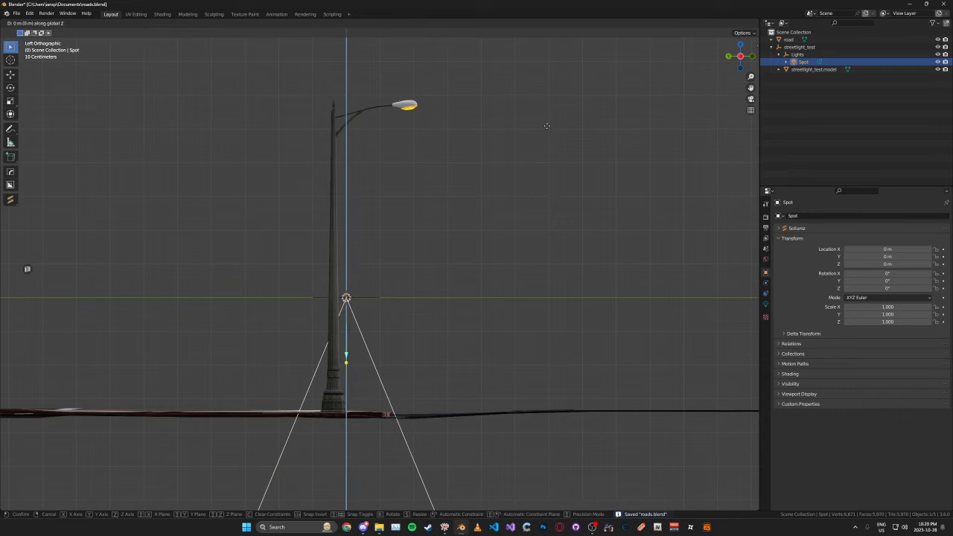
pyautogui.click(529, 504)
pyautogui.press('g')
pyautogui.press('z')
pyautogui.click(467, 321)
# - Move the spot light directly under the lamp head, to about Y -1.86 m and Z 5.52 m
pyautogui.press('g')
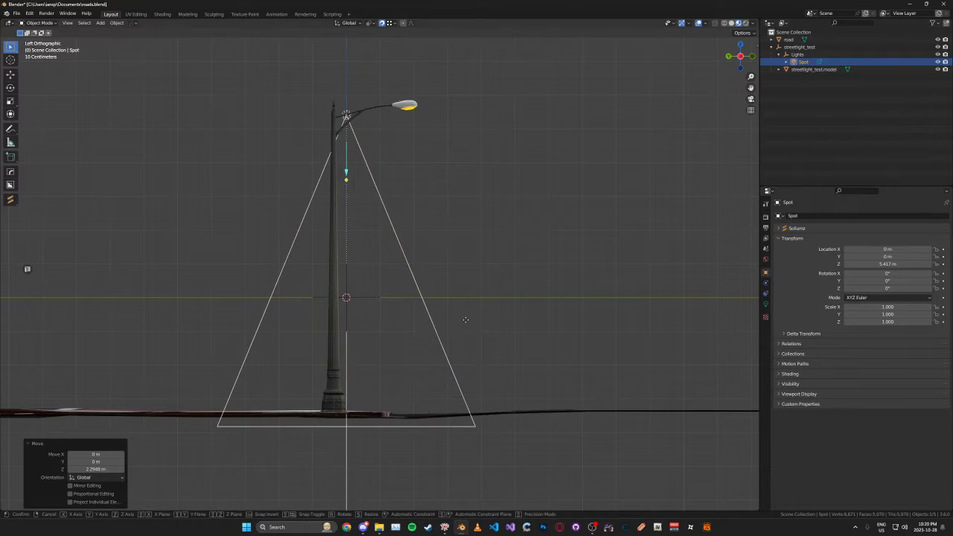
pyautogui.press('y')
pyautogui.click(535, 320)
pyautogui.press('g')
pyautogui.press('z')
pyautogui.click(535, 315)
# - Rotate the spot light about -14.5° around the X axis to aim it at the road, and deselect it
pyautogui.press('r')
pyautogui.press('x')
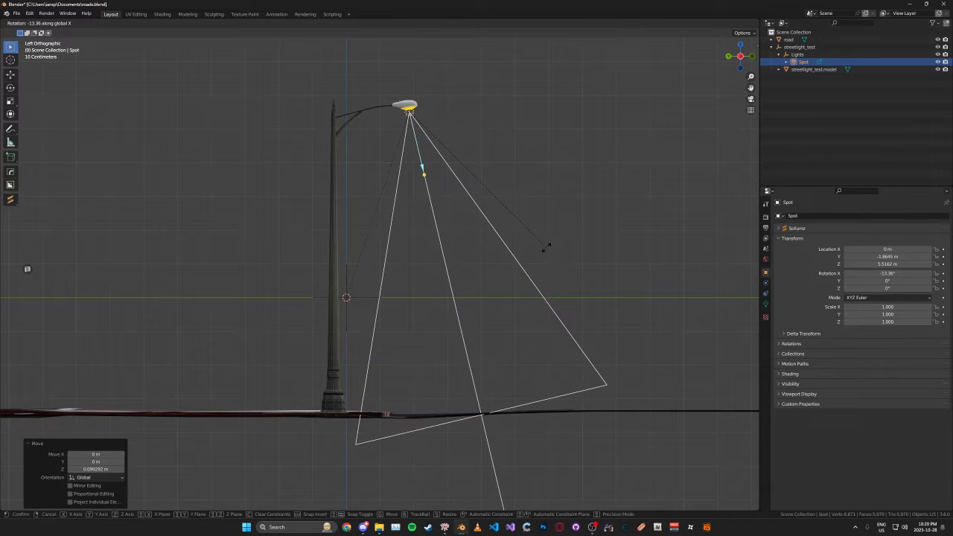
pyautogui.click(549, 246)
pyautogui.moveTo(549, 246); pyautogui.dragTo(516, 307, button='middle')
pyautogui.click(473, 206)
pyautogui.moveTo(473, 206); pyautogui.dragTo(414, 223, button='middle')
pyautogui.scroll(1, 469, 217)
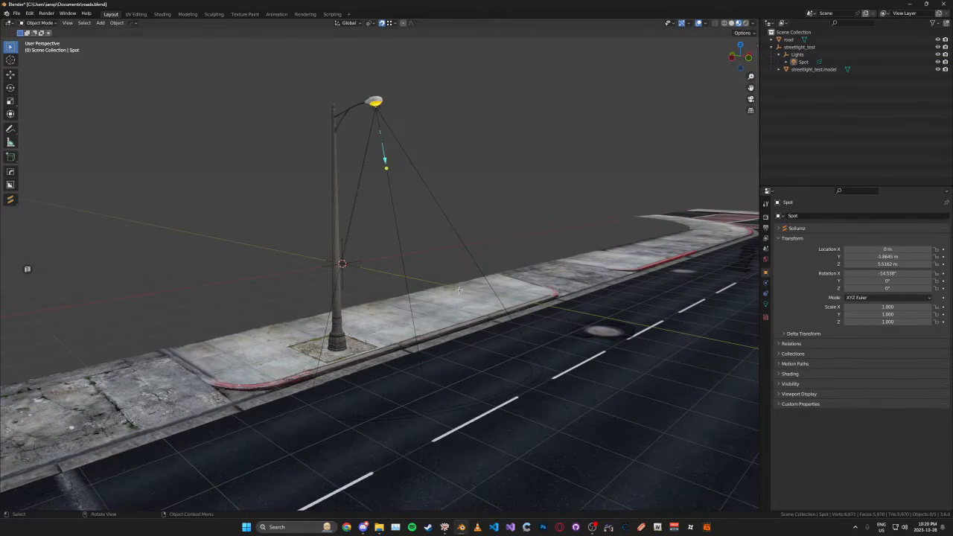
# - Switch the viewport to rendered shading and use the Scene World for its lighting
pyautogui.moveTo(458, 290); pyautogui.dragTo(452, 277, button='middle')
pyautogui.press('z')
pyautogui.click(453, 207)
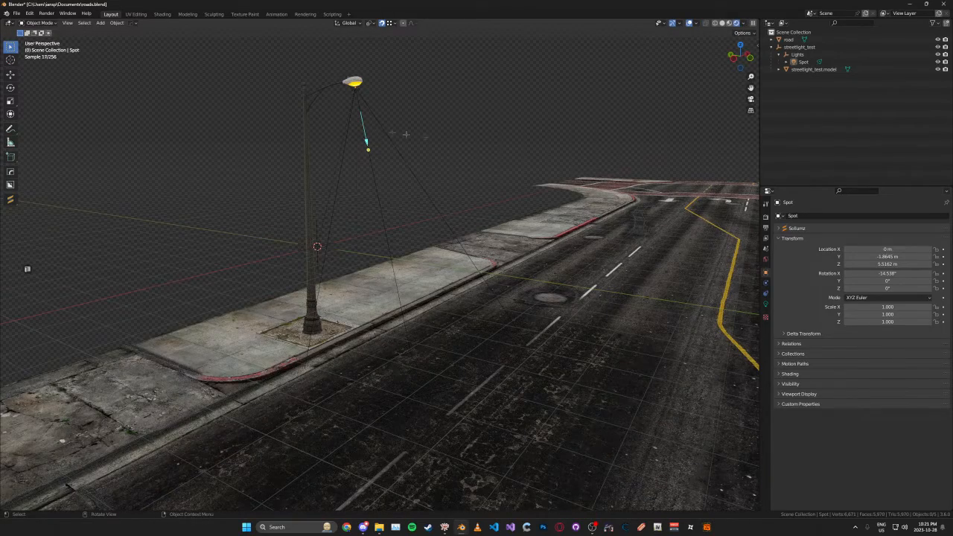
pyautogui.click(743, 23)
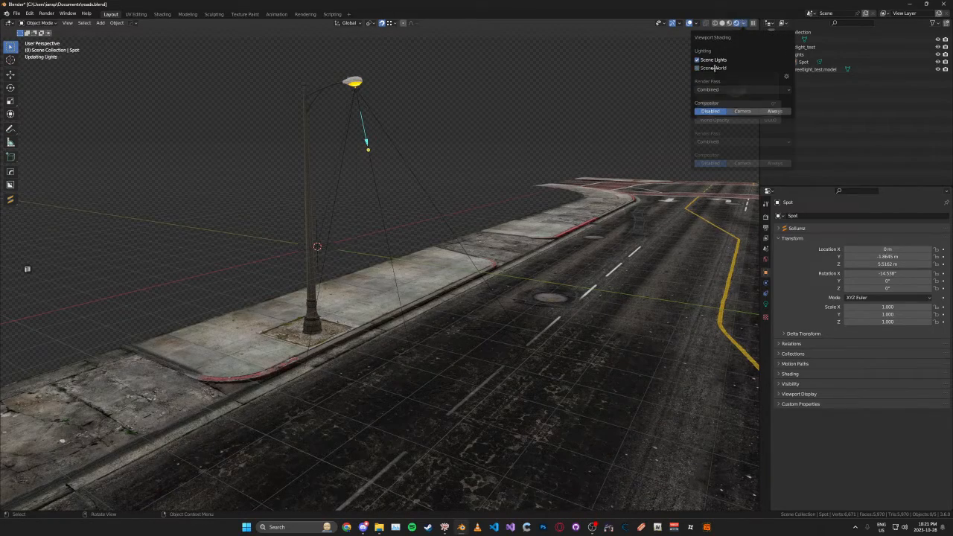
pyautogui.click(714, 68)
pyautogui.click(714, 68)
pyautogui.click(714, 68)
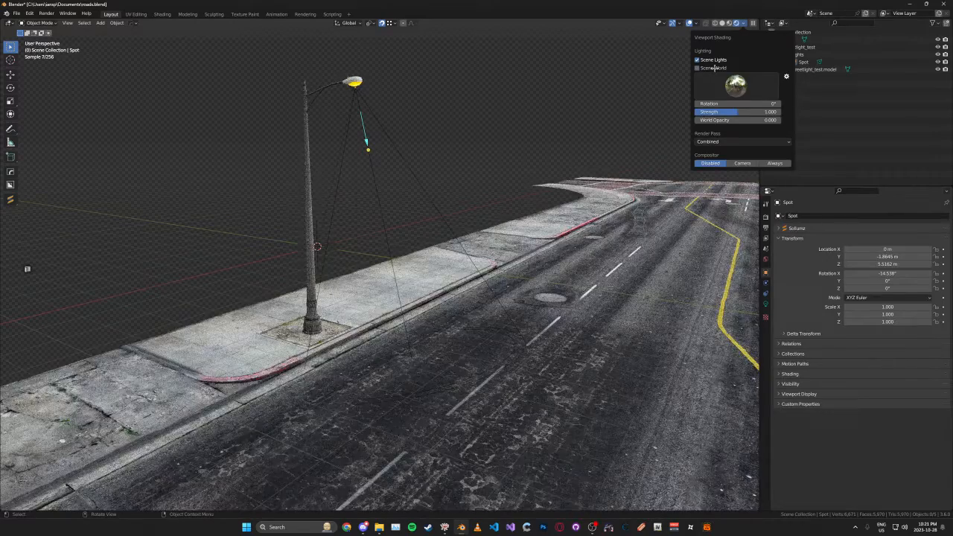
pyautogui.click(714, 69)
# - Select the spot light and raise its power, trying 1000 W before settling on 2500 W
pyautogui.click(354, 88)
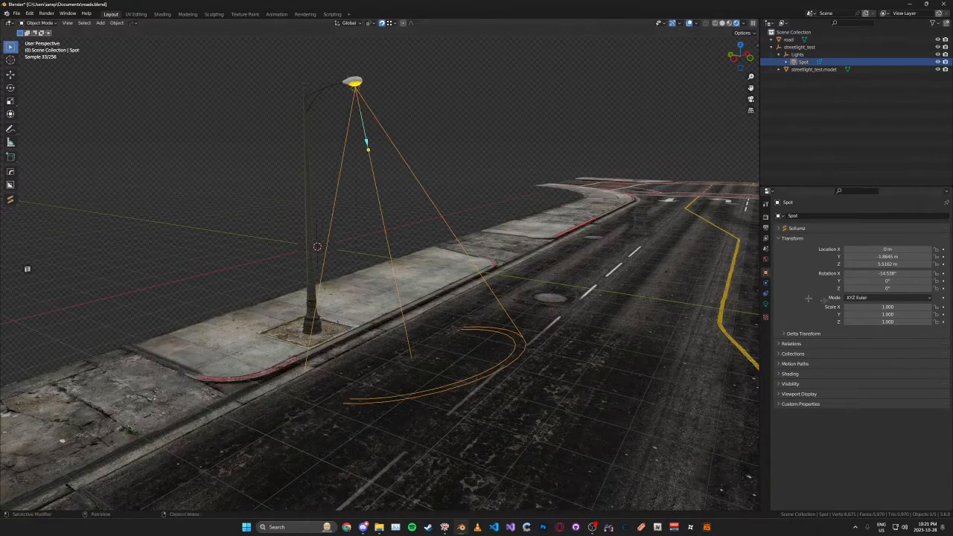
pyautogui.click(766, 305)
pyautogui.click(882, 267)
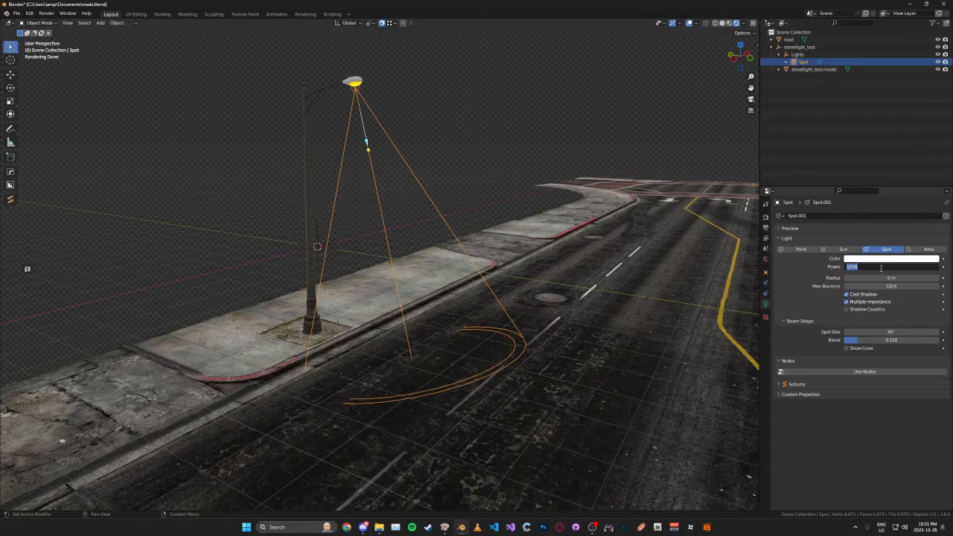
pyautogui.write('1000')
pyautogui.press('Return')
pyautogui.moveTo(512, 248); pyautogui.dragTo(526, 228, button='middle')
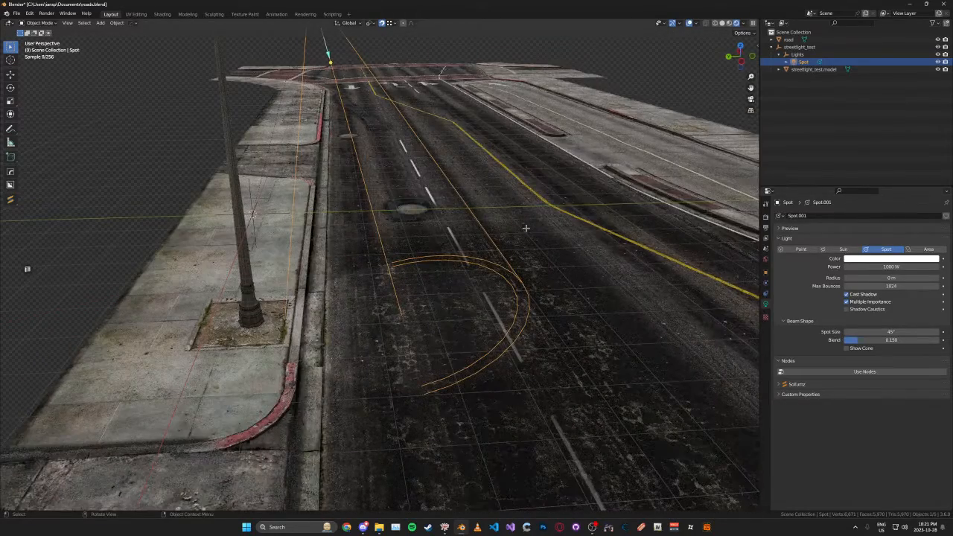
pyautogui.click(872, 266)
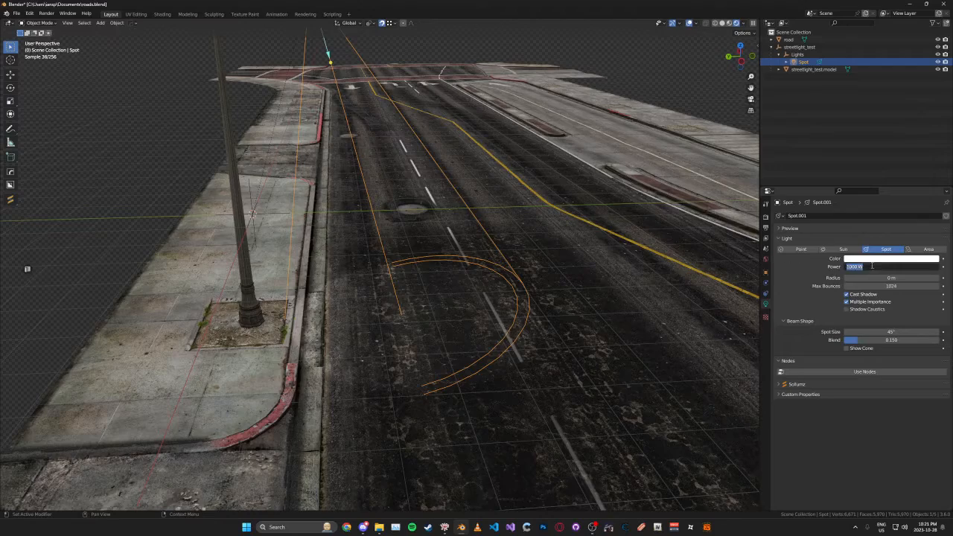
pyautogui.write('2500')
pyautogui.press('Return')
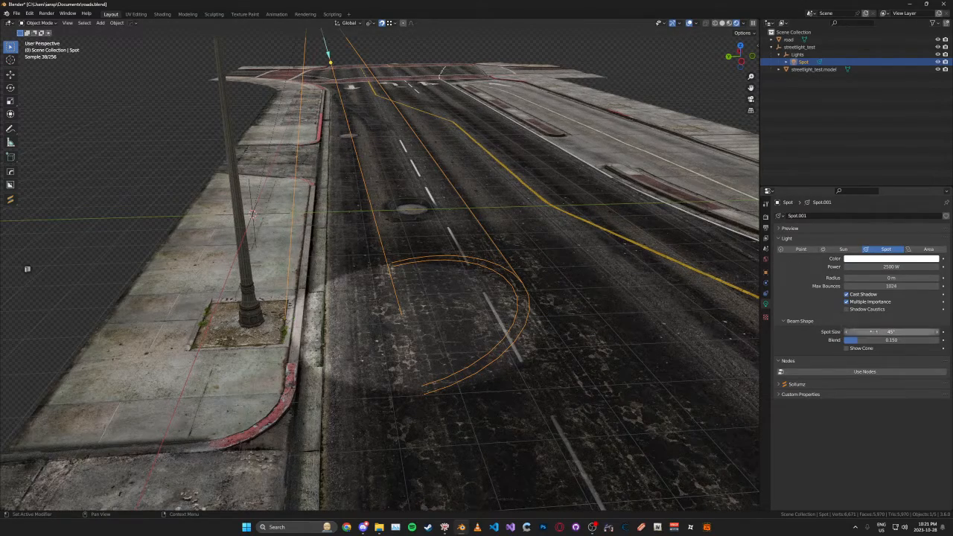
# - Widen the spot light's beam size to about 56.8° and soften its edge with a blend of 0.642
pyautogui.moveTo(542, 274); pyautogui.dragTo(529, 290, button='middle')
pyautogui.moveTo(887, 332); pyautogui.dragTo(910, 332)
pyautogui.moveTo(657, 327); pyautogui.dragTo(624, 312, button='middle')
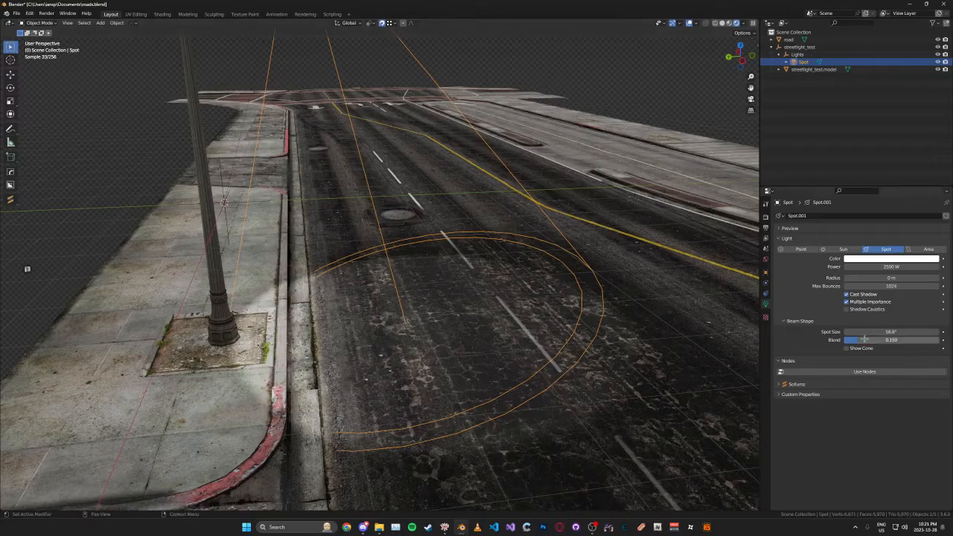
pyautogui.moveTo(859, 340)
pyautogui.mouseDown()
pyautogui.moveTo(892, 340)
pyautogui.moveTo(845, 340)
pyautogui.mouseUp()
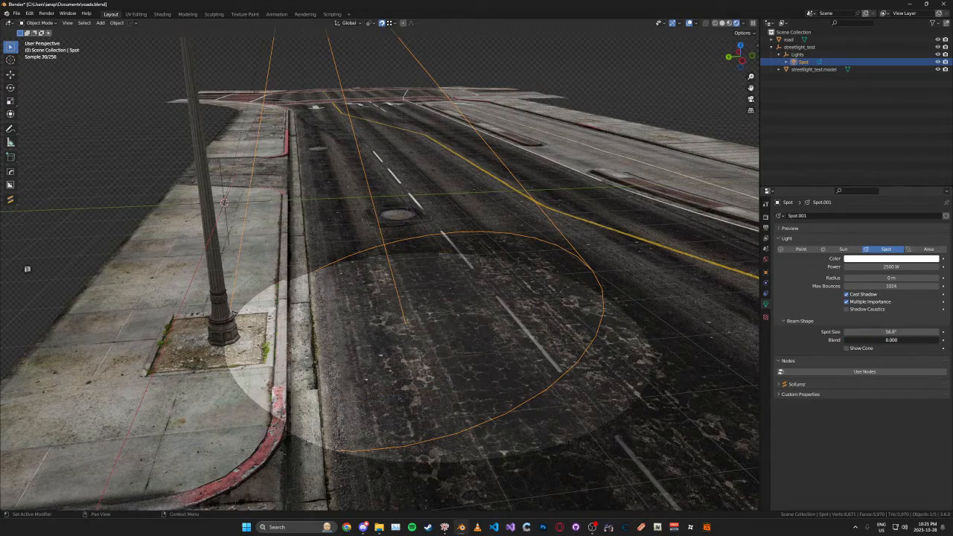
pyautogui.moveTo(845, 340); pyautogui.dragTo(906, 341)
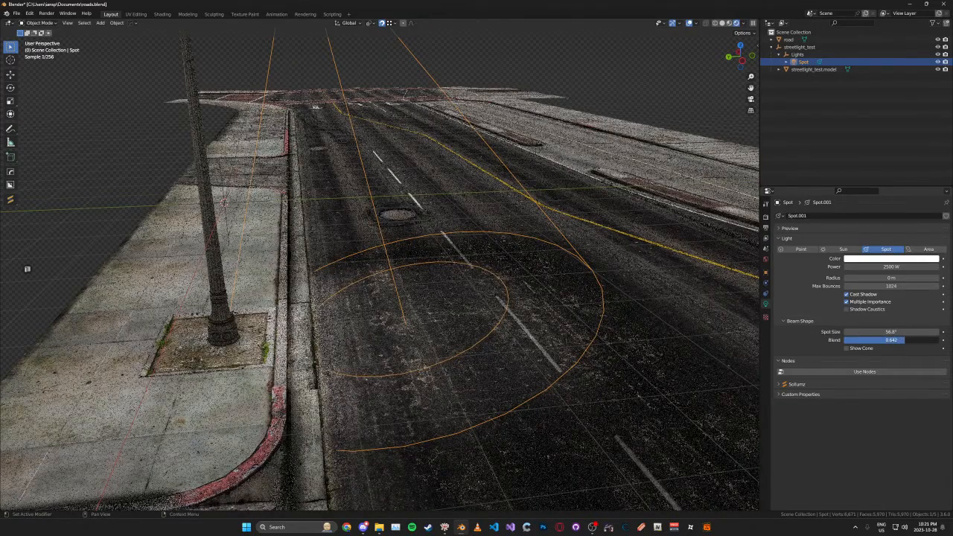
pyautogui.click(803, 322)
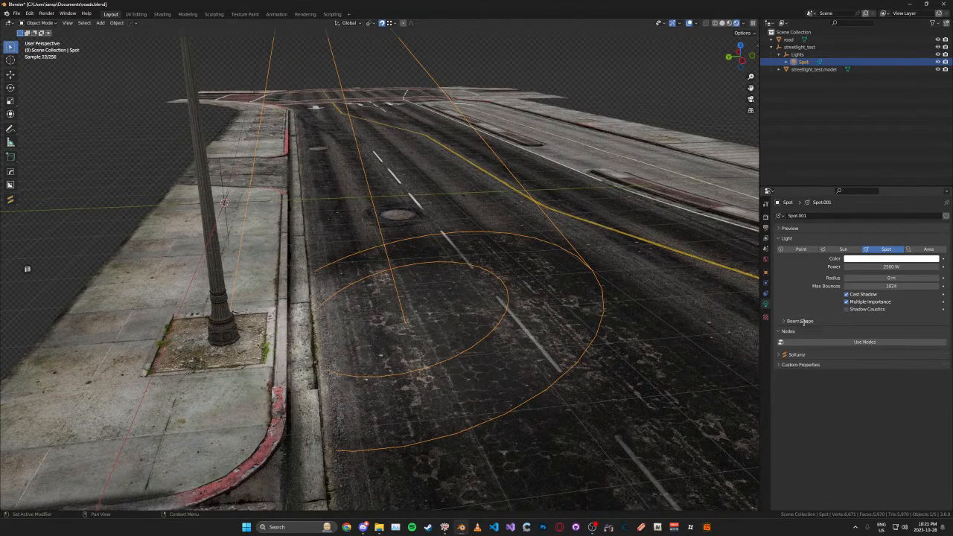
# - Change the spot light's color to pale cyan and set its radius to 3 m
pyautogui.click(870, 259)
pyautogui.moveTo(898, 191); pyautogui.dragTo(899, 178)
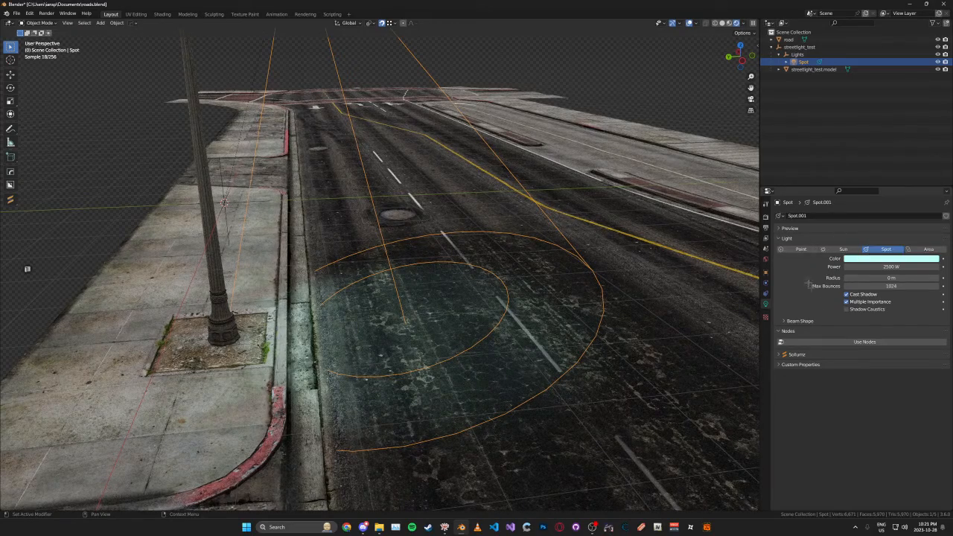
pyautogui.click(863, 278)
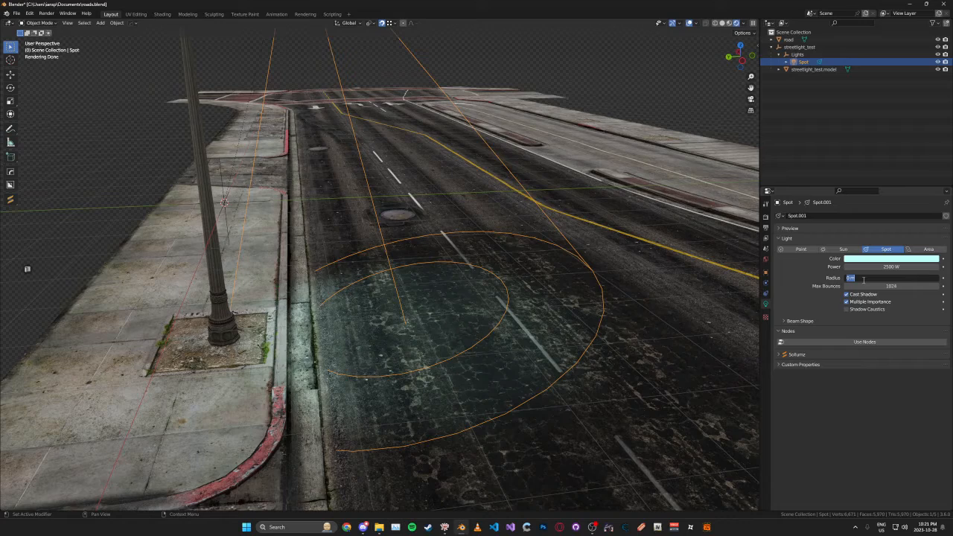
pyautogui.press('Return')
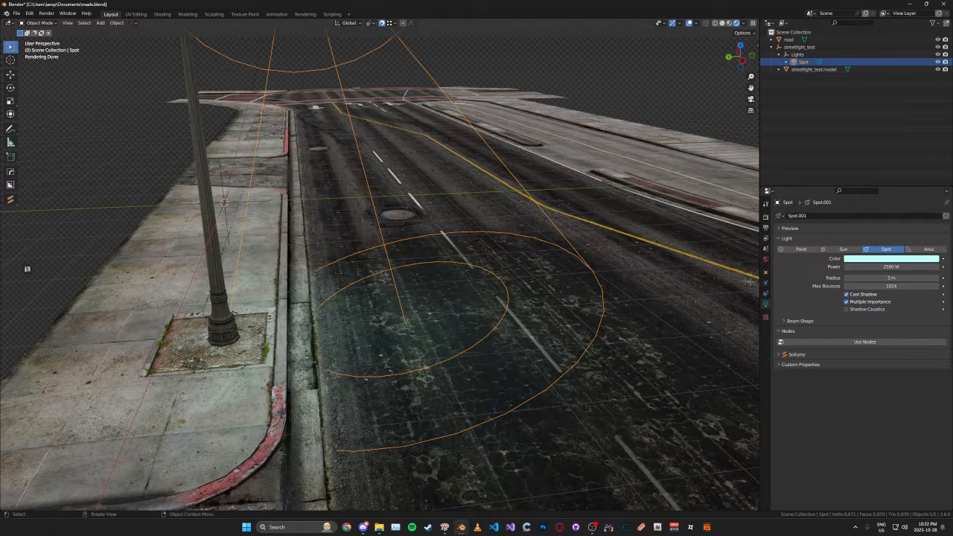
# - Set the spot light's Sollumz light fade distance to 20 and its shadow fade distance to 15
pyautogui.click(797, 355)
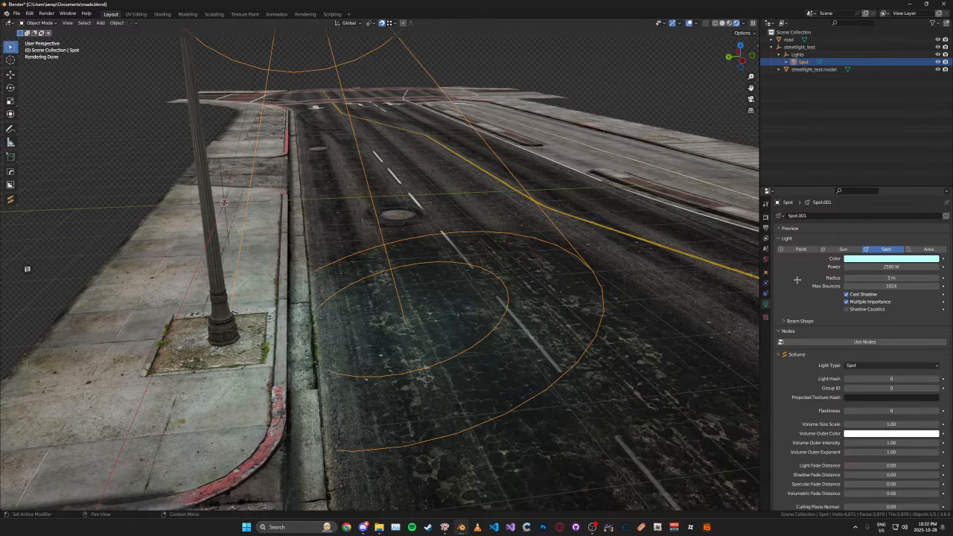
pyautogui.scroll(-5, 797, 280)
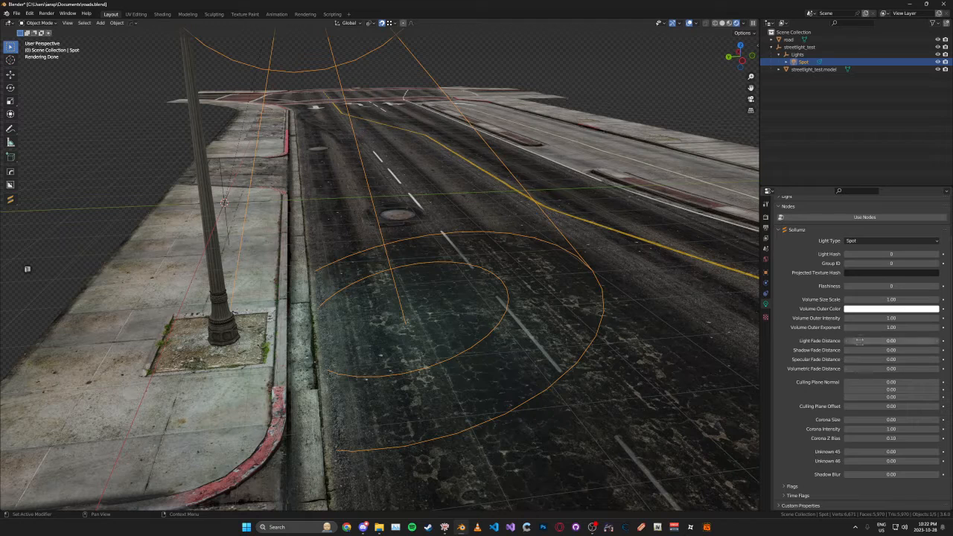
pyautogui.click(872, 273)
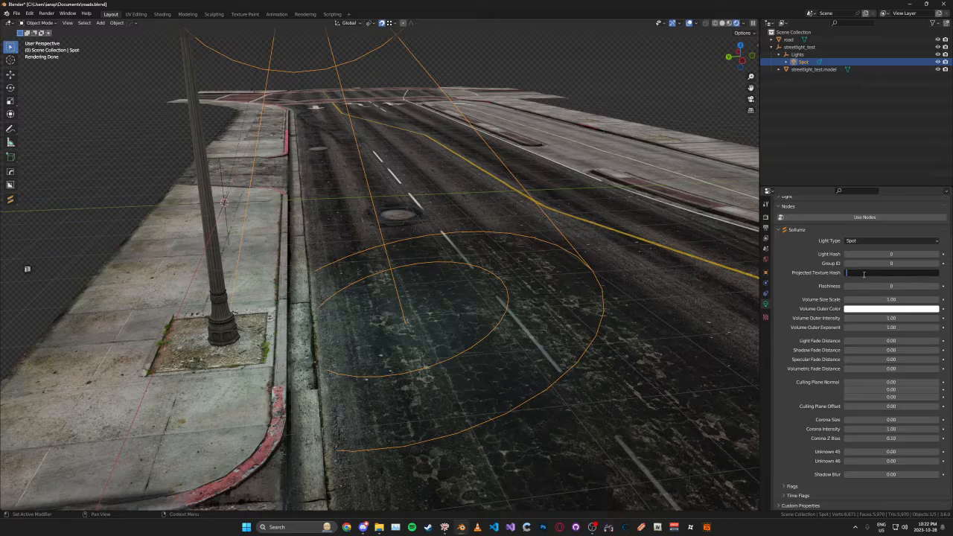
pyautogui.press('Return')
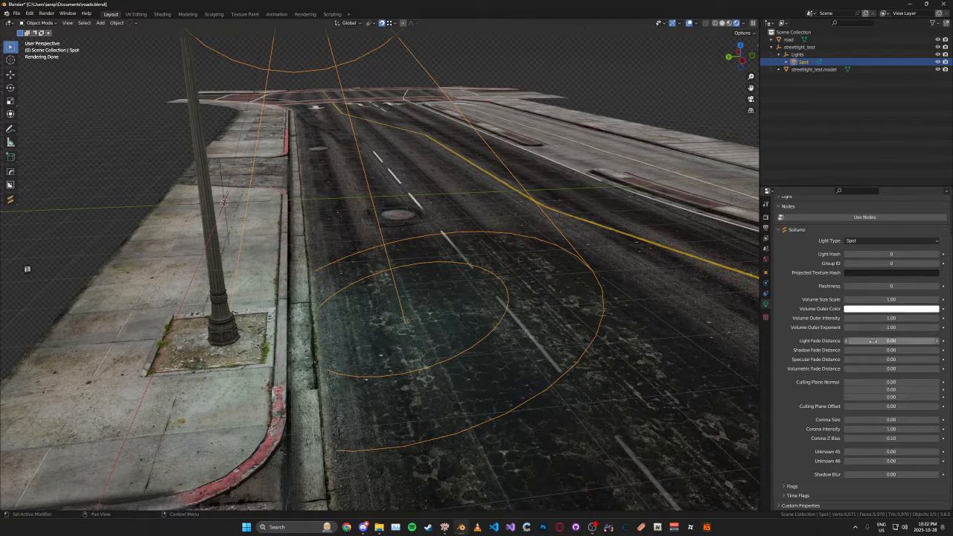
pyautogui.click(907, 342)
pyautogui.write('20')
pyautogui.press('Return')
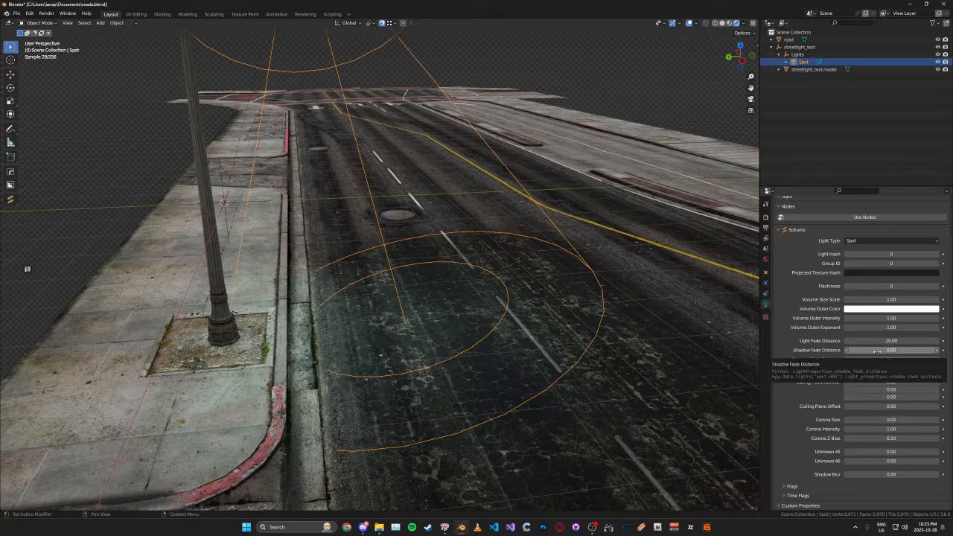
pyautogui.click(877, 351)
pyautogui.write('15')
pyautogui.press('Return')
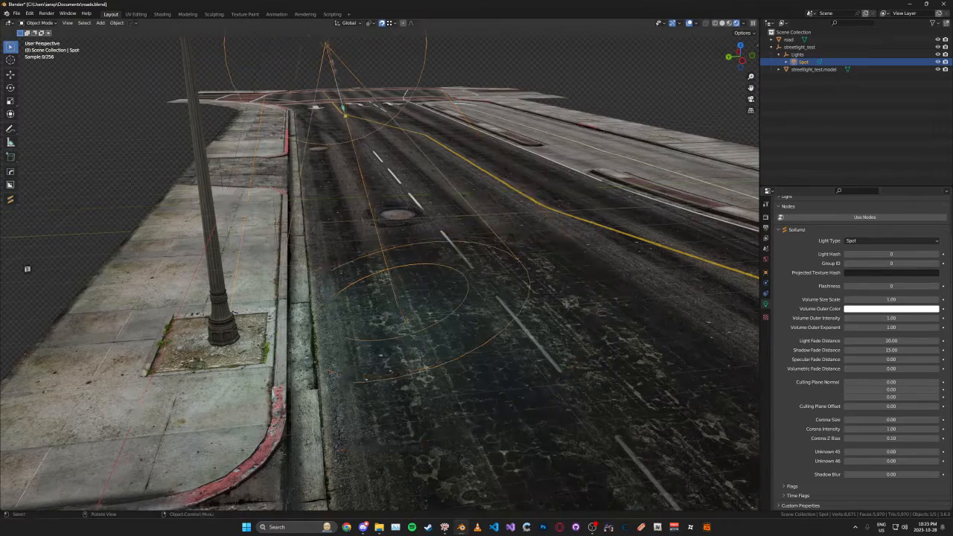
# - Set the spot light's Sollumz shadow blur to 20
pyautogui.scroll(-2, 536, 313)
pyautogui.moveTo(536, 313); pyautogui.dragTo(562, 322, button='middle')
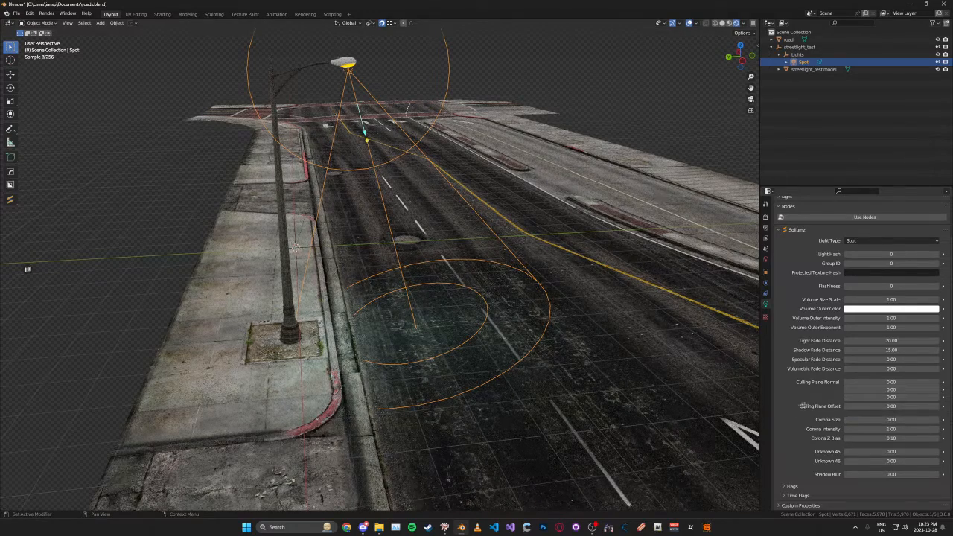
pyautogui.click(879, 418)
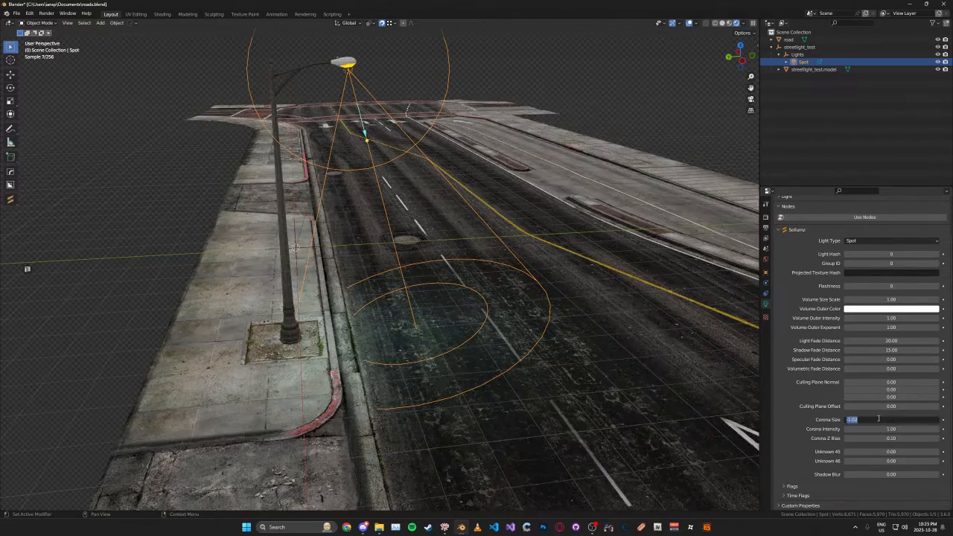
pyautogui.press('Return')
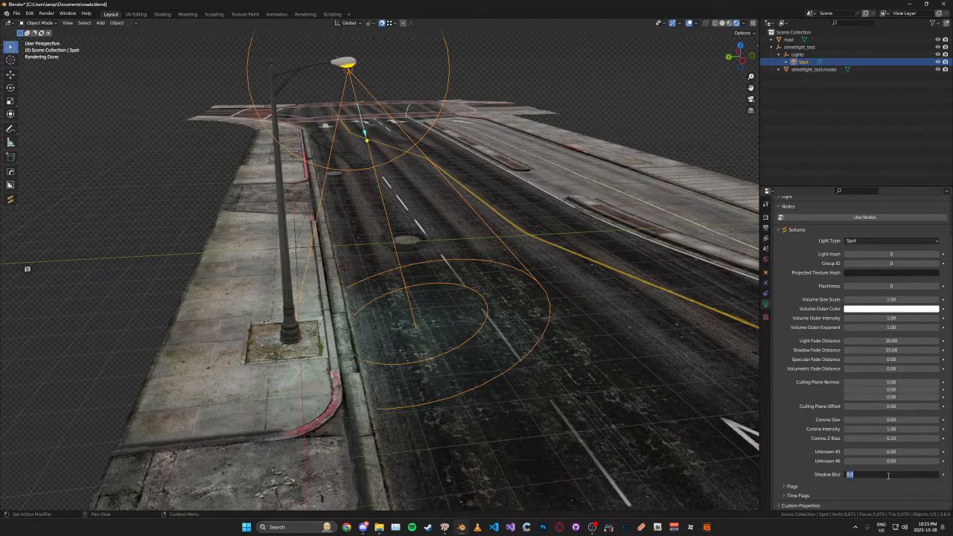
pyautogui.click(888, 476)
pyautogui.write('20')
pyautogui.press('Return')
# - Enable every hour from 12:00 AM to 12:00 AM in the spot light's time flags
pyautogui.click(792, 486)
pyautogui.scroll(-5, 812, 439)
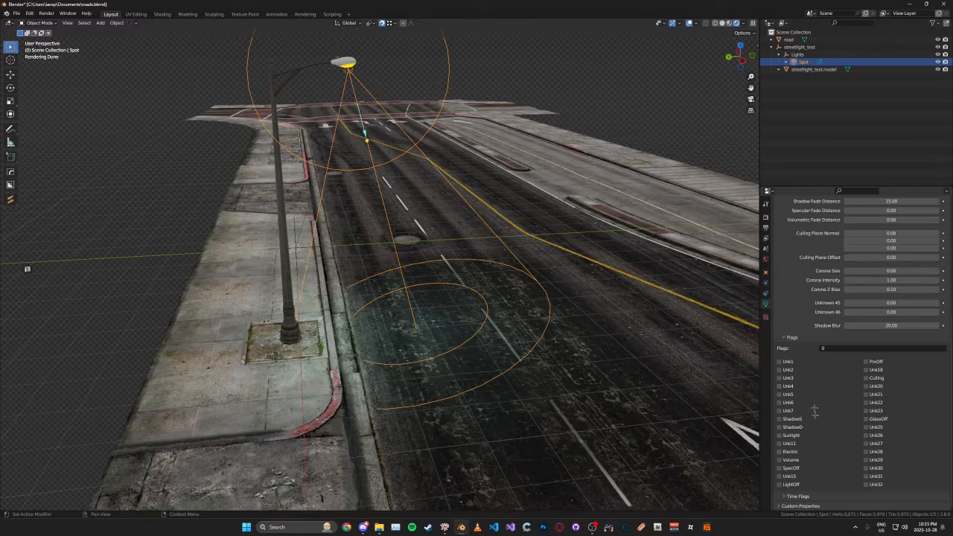
pyautogui.click(793, 340)
pyautogui.click(817, 495)
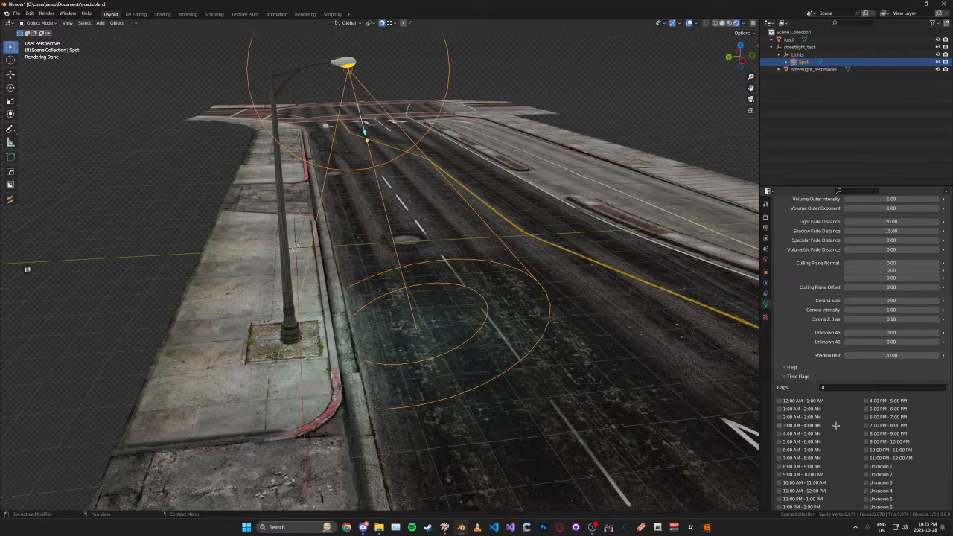
pyautogui.scroll(-2, 827, 419)
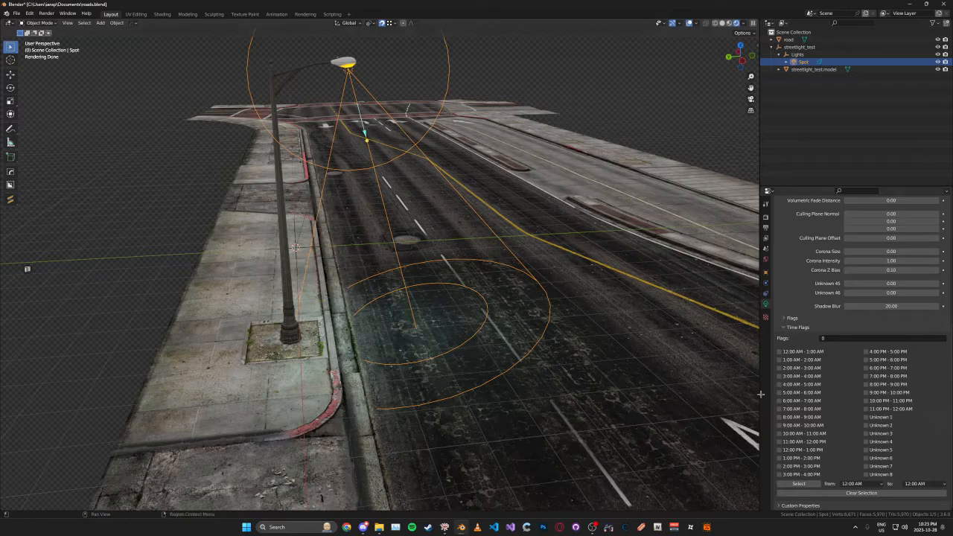
pyautogui.click(811, 484)
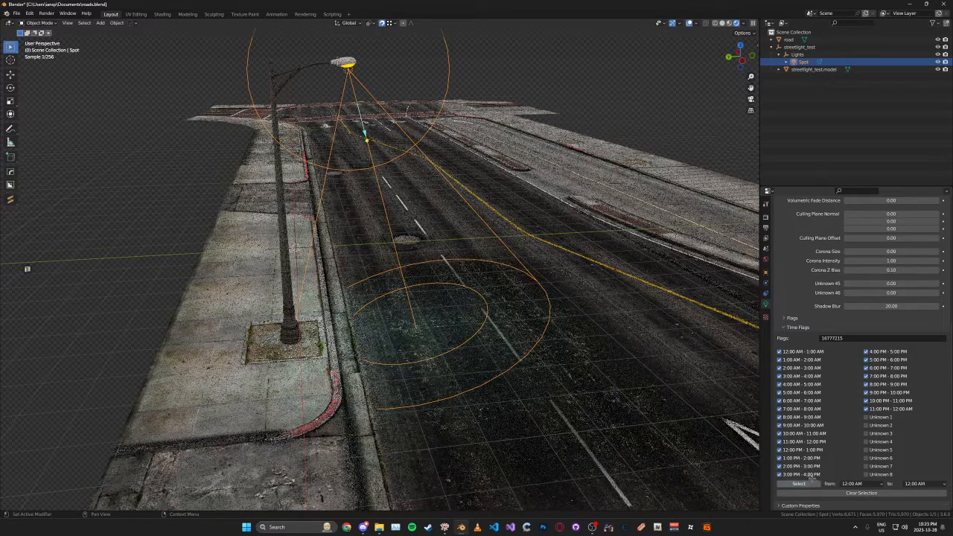
pyautogui.scroll(8, 797, 328)
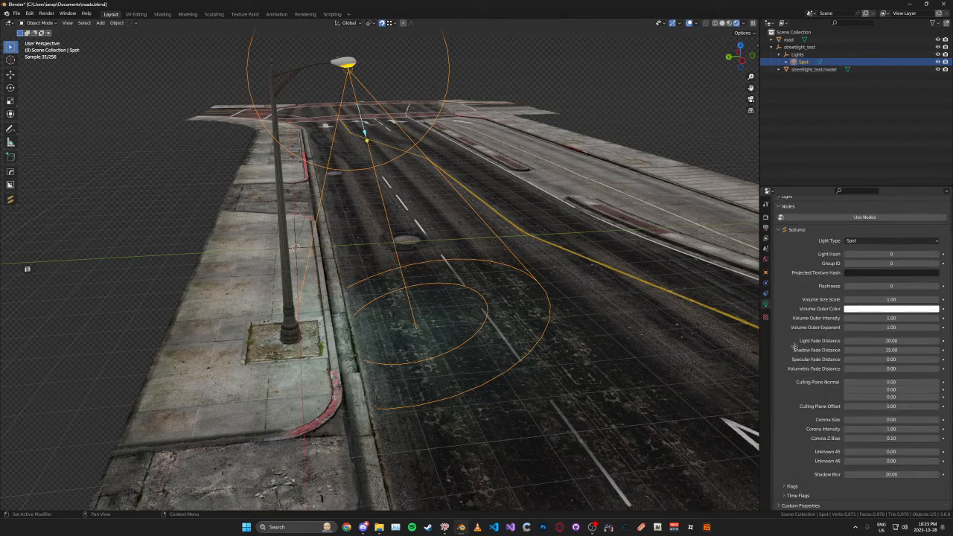
pyautogui.click(796, 272)
# - With the Lights empty selected, create a new Sollumz light of type Point
pyautogui.moveTo(559, 256); pyautogui.dragTo(584, 252, button='middle')
pyautogui.click(514, 114)
pyautogui.keyDown('shift'); pyautogui.moveTo(513, 114); pyautogui.dragTo(547, 206, button='middle'); pyautogui.keyUp('shift')
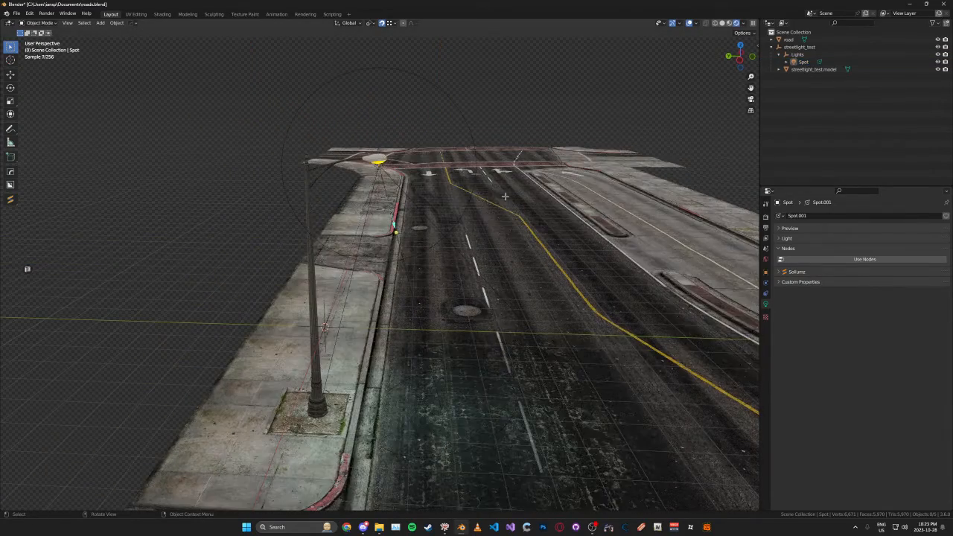
pyautogui.click(797, 55)
pyautogui.press('n')
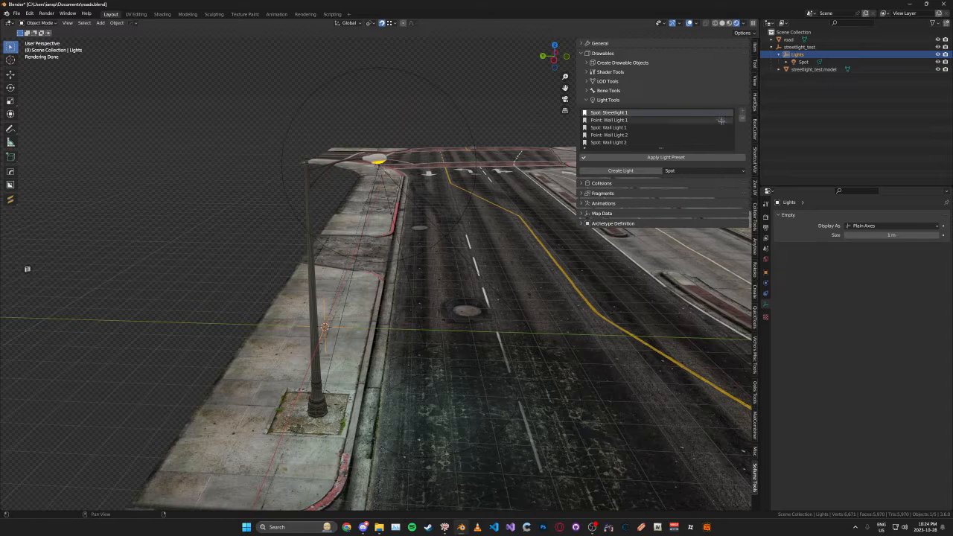
pyautogui.click(687, 172)
pyautogui.click(671, 179)
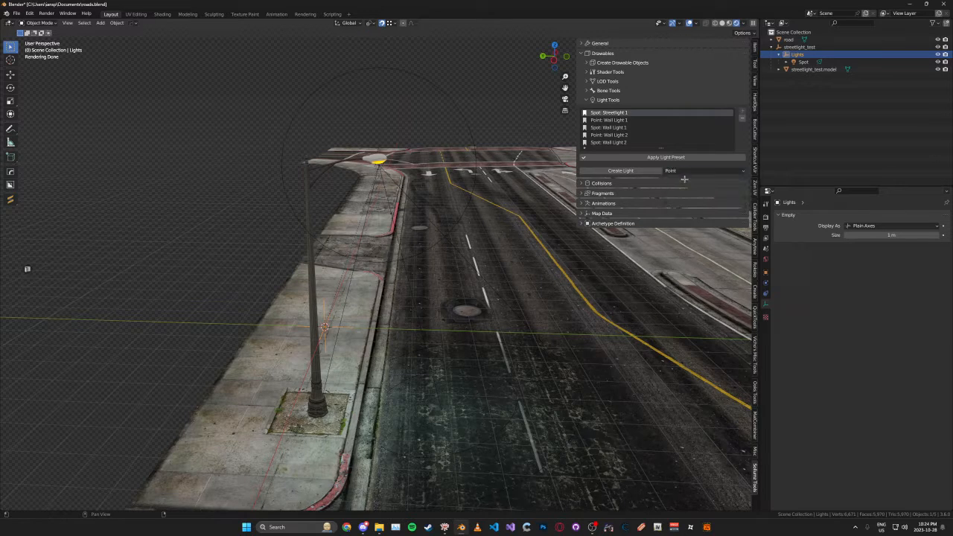
pyautogui.click(620, 171)
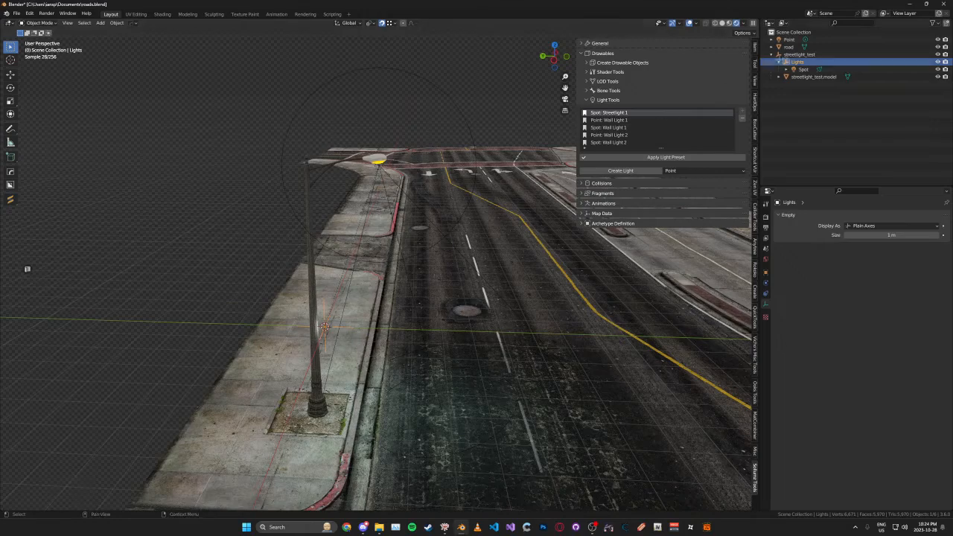
# - Parent the new point light to the Lights empty alongside the spot light
pyautogui.moveTo(481, 159); pyautogui.dragTo(463, 168, button='middle')
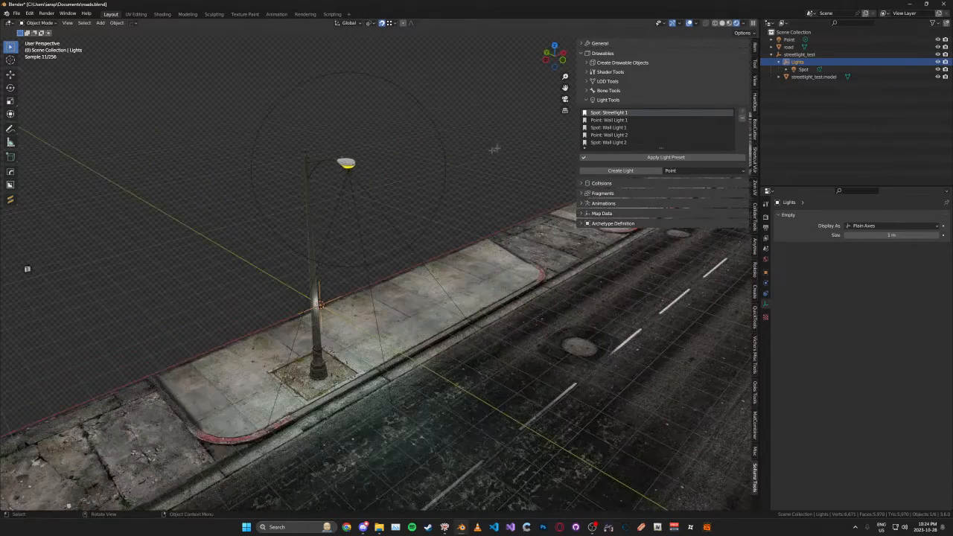
pyautogui.click(789, 39)
pyautogui.moveTo(790, 39); pyautogui.dragTo(797, 62)
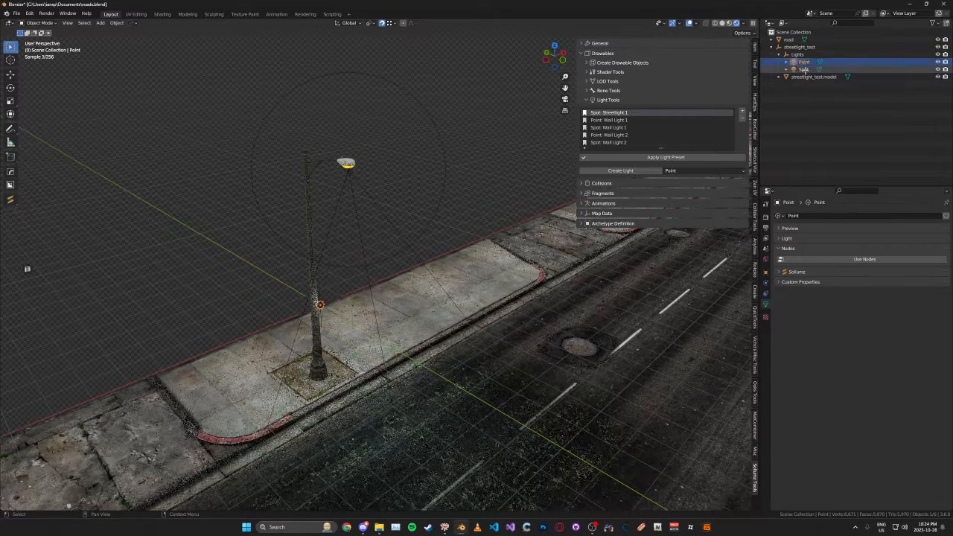
# - Move the point light about -1.97 m along Y and raise it to sit just below the lamp head
pyautogui.press('ctrl+KP_3')
pyautogui.press('g')
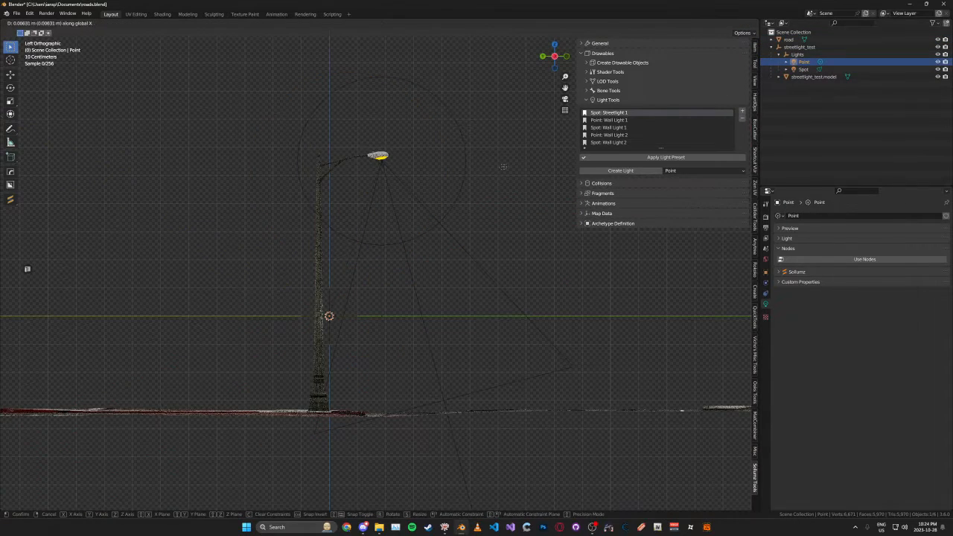
pyautogui.press('z')
pyautogui.click(440, 94)
pyautogui.press('g')
pyautogui.press('y')
pyautogui.click(481, 156)
pyautogui.press('g')
pyautogui.press('z')
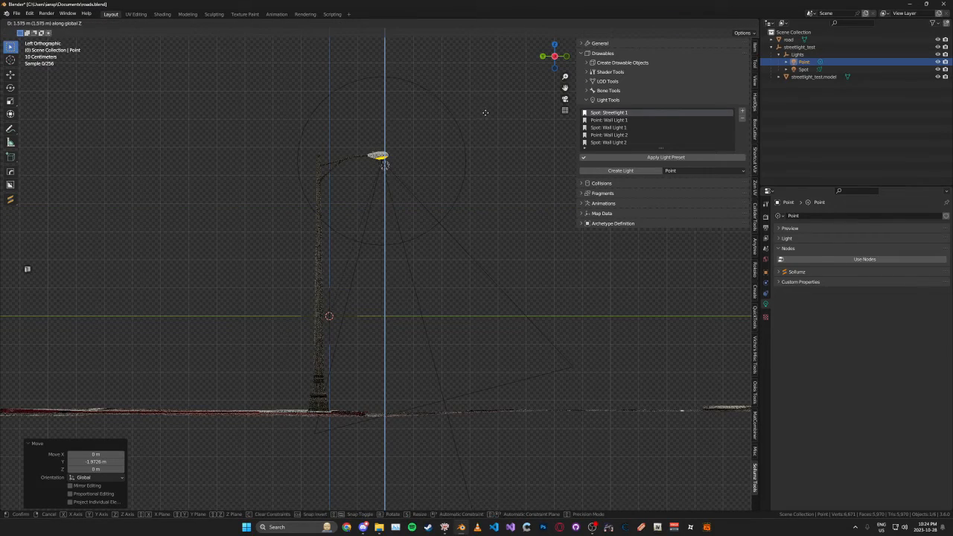
pyautogui.click(485, 112)
# - Apply the light preset Point: Wall Light 2 to the point light
pyautogui.keyDown('alt'); pyautogui.moveTo(485, 112); pyautogui.dragTo(473, 139, button='middle'); pyautogui.keyUp('alt')
pyautogui.moveTo(474, 139); pyautogui.dragTo(661, 105, button='middle')
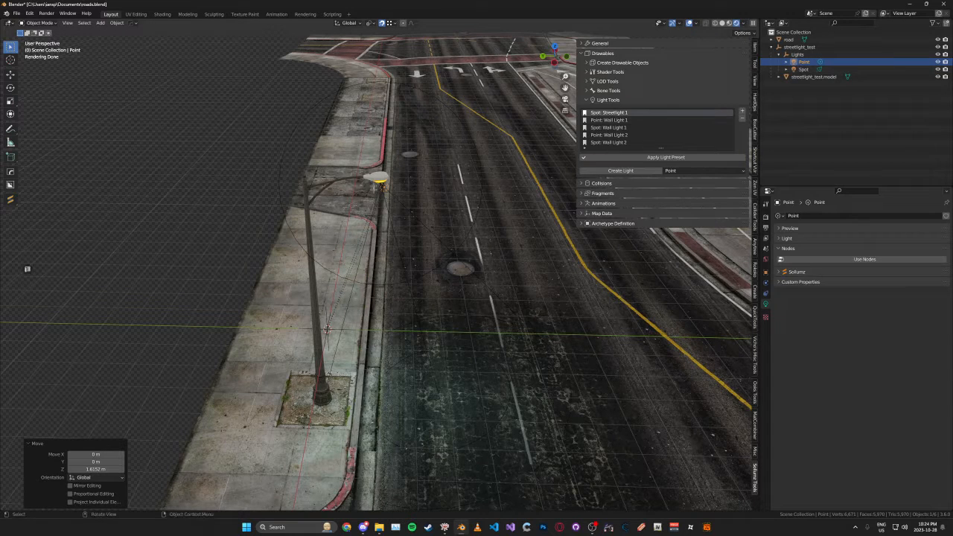
pyautogui.click(610, 120)
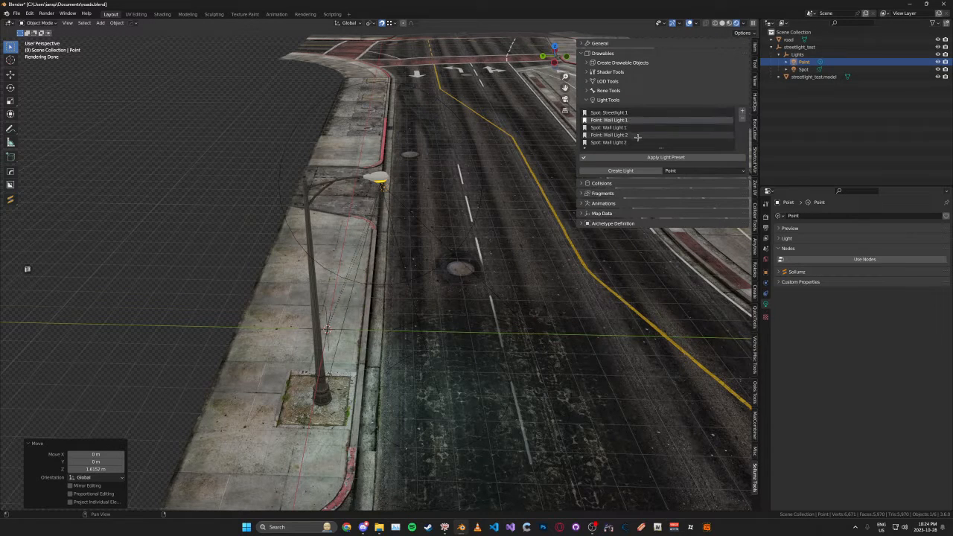
pyautogui.click(637, 135)
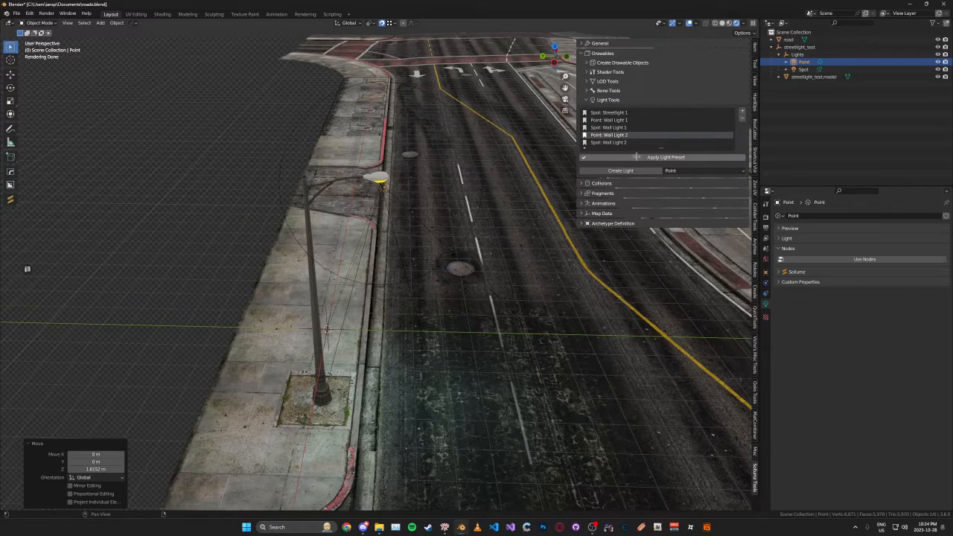
pyautogui.click(639, 157)
pyautogui.moveTo(486, 163); pyautogui.dragTo(417, 172, button='middle')
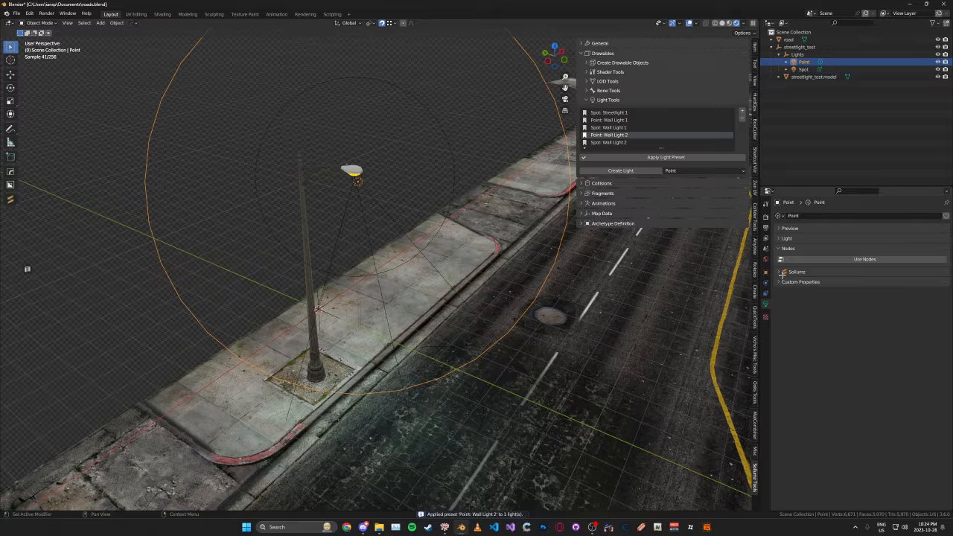
# - Change the point light's color to a pale cyan like the spot light's
pyautogui.click(782, 272)
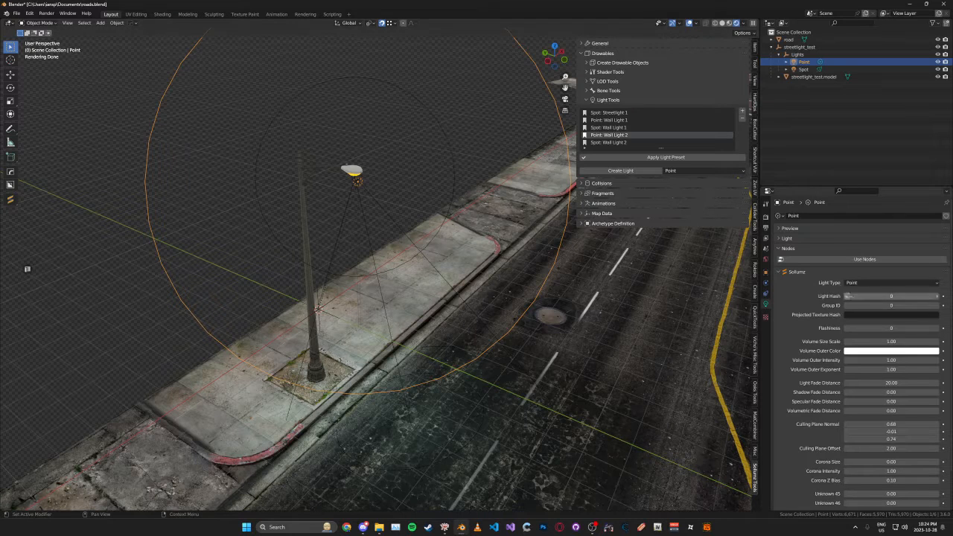
pyautogui.click(788, 238)
pyautogui.click(849, 258)
pyautogui.moveTo(898, 188); pyautogui.dragTo(900, 179)
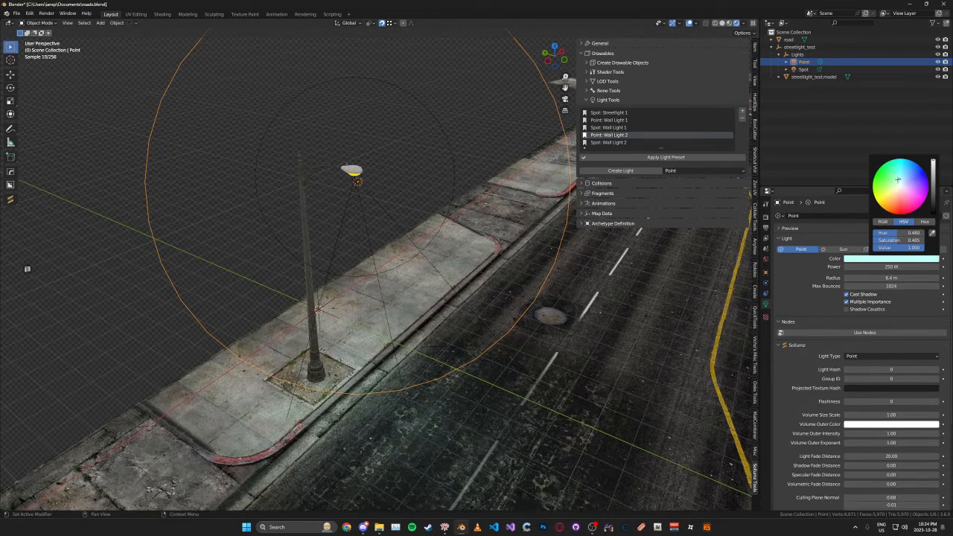
# - Copy the point light's time flags value 15728767 to the spot light and save the file
pyautogui.scroll(-5, 798, 291)
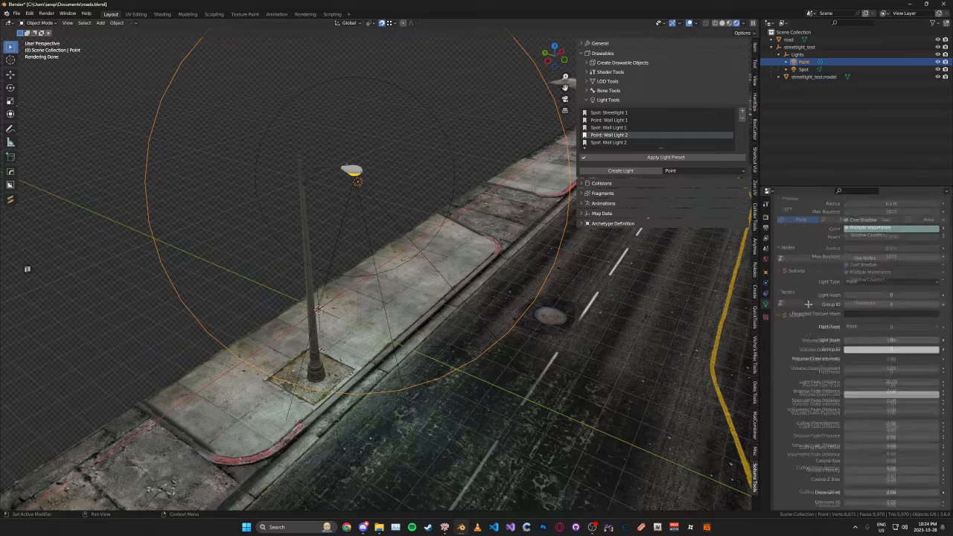
pyautogui.click(794, 495)
pyautogui.scroll(-5, 798, 447)
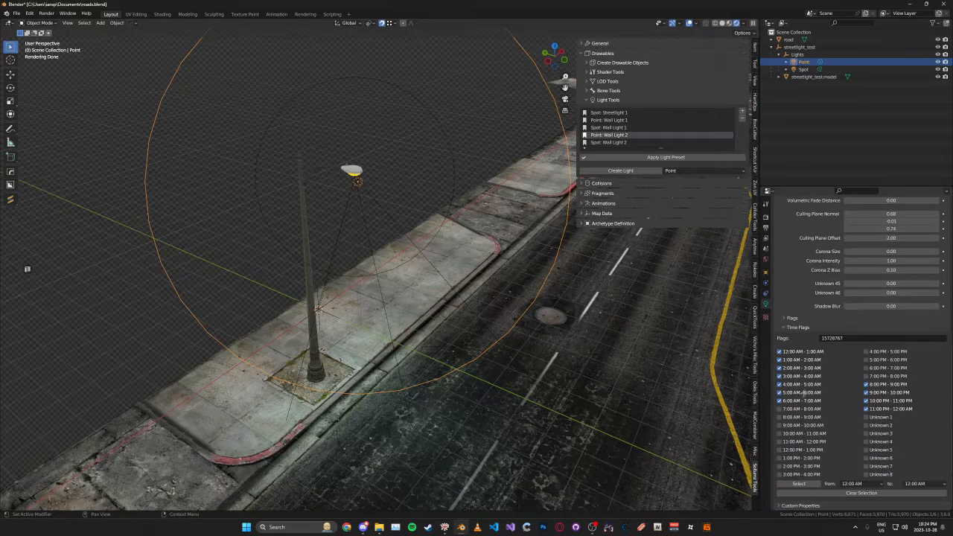
pyautogui.click(800, 483)
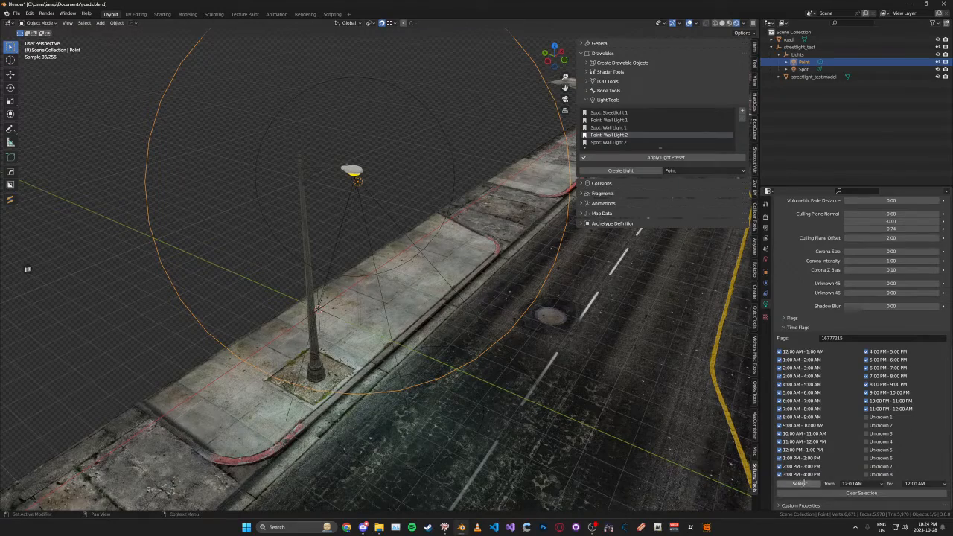
pyautogui.hotkey('ctrl', 'z')
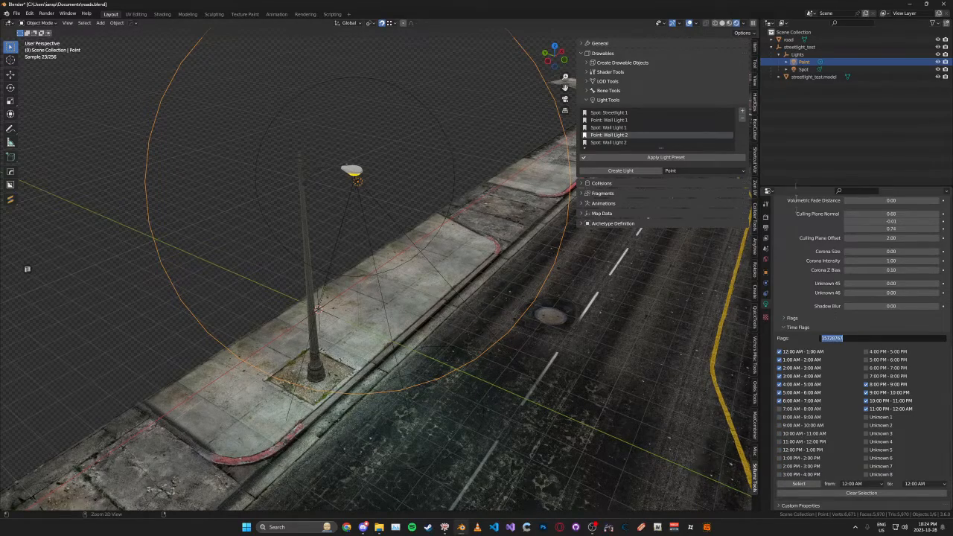
pyautogui.click(804, 69)
pyautogui.write('15728767')
pyautogui.press('Return')
pyautogui.hotkey('ctrl', 's')
# - Copy the point light's flags value 2097152 to the spot light's flags and save the file
pyautogui.click(791, 326)
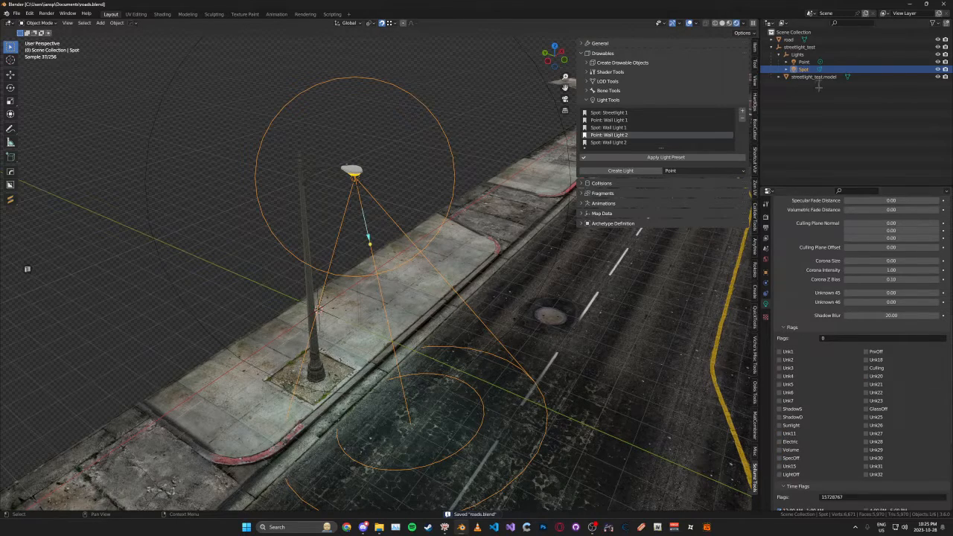
pyautogui.click(804, 61)
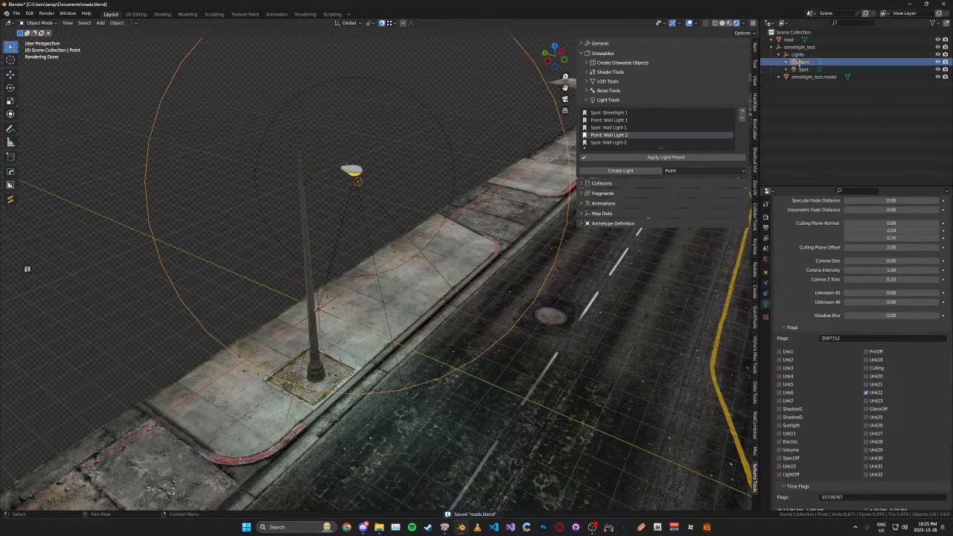
pyautogui.click(857, 329)
pyautogui.hotkey('ctrl', 'c')
pyautogui.press('Return')
pyautogui.click(804, 69)
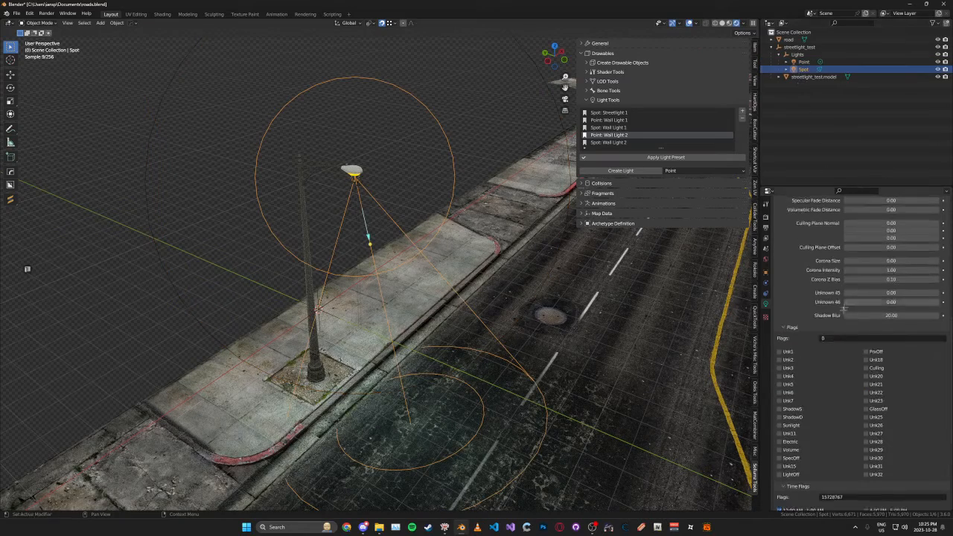
pyautogui.hotkey('ctrl', 's')
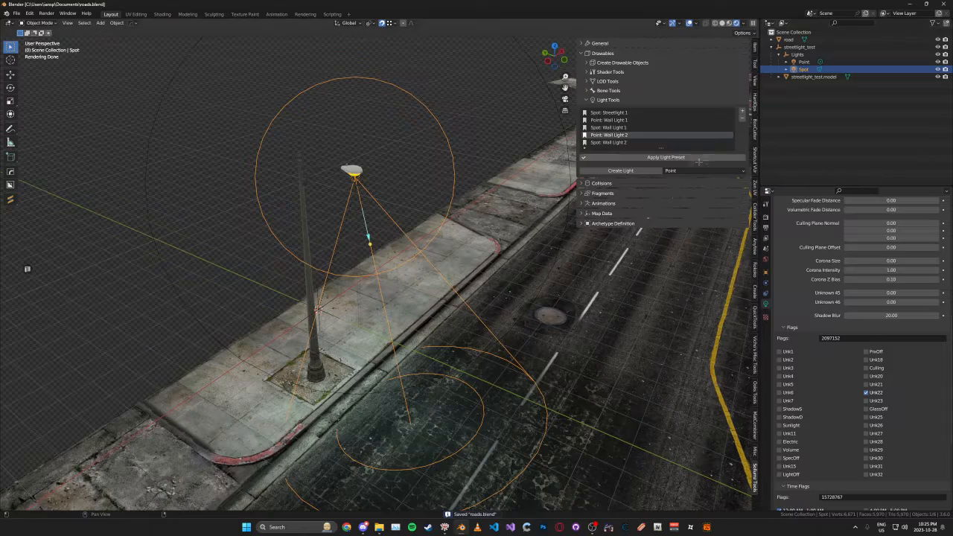
# - Collapse the Light Tools and Drawables sections and hide the viewport sidebar
pyautogui.click(616, 100)
pyautogui.click(603, 54)
pyautogui.press('n')
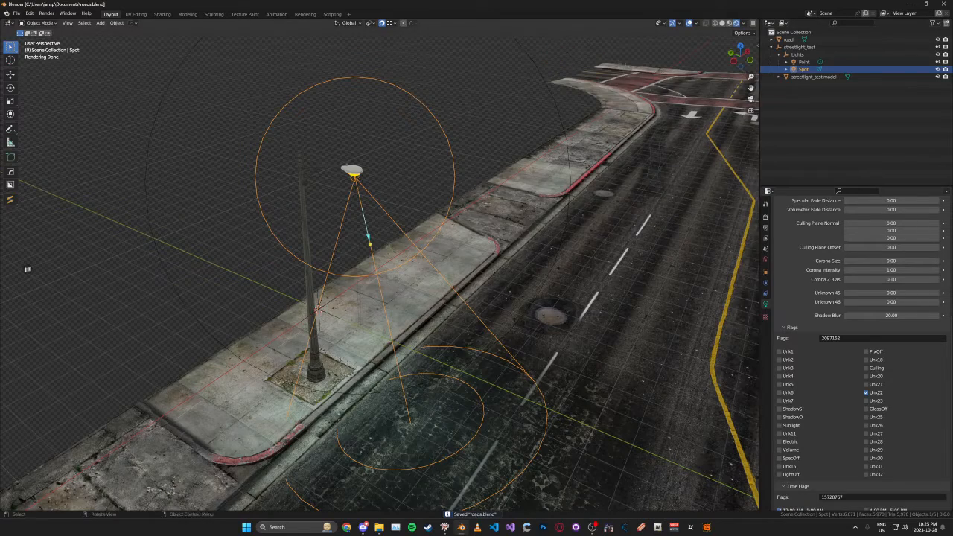
# - Collapse the Lights group and the streetlight_test hierarchy in the outliner, and leave nothing selected
pyautogui.click(779, 54)
pyautogui.click(772, 47)
pyautogui.click(797, 47)
pyautogui.press('n')
pyautogui.press('n')
pyautogui.moveTo(569, 115); pyautogui.dragTo(562, 96, button='middle')
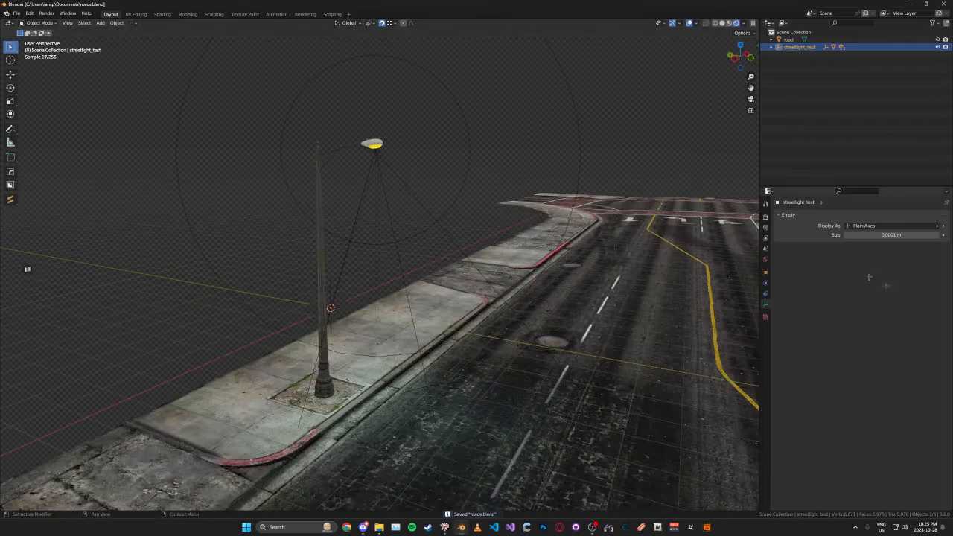
pyautogui.click(607, 151)
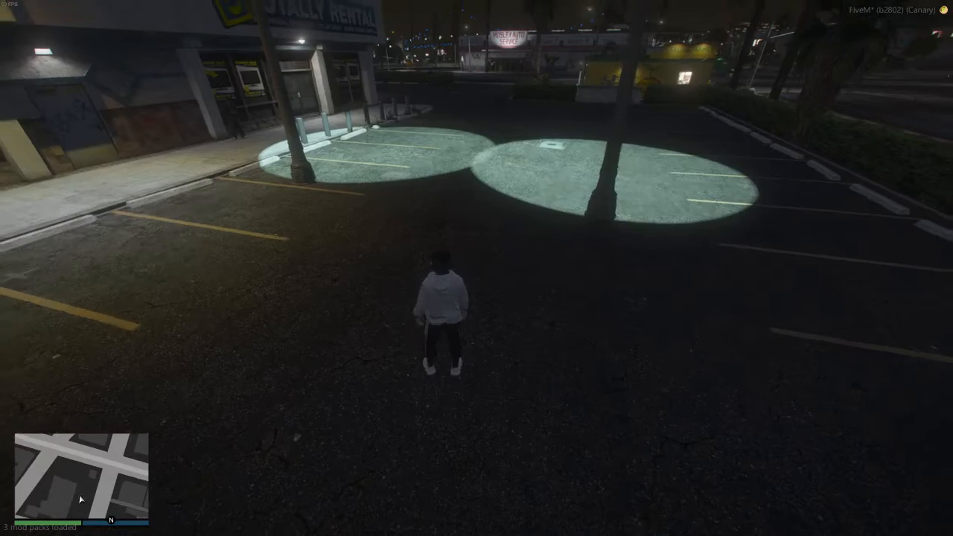
pyautogui.press('a')
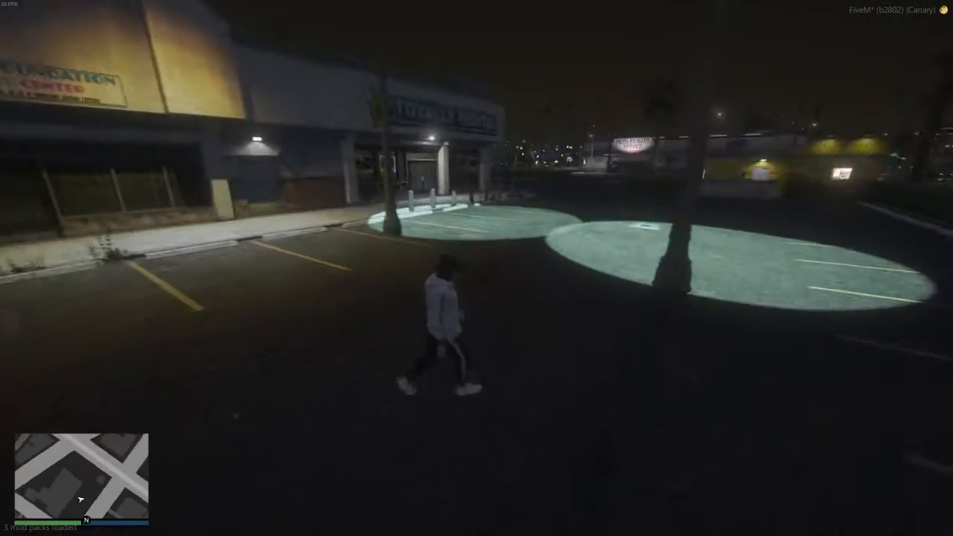
pyautogui.hotkey('shift', 'd')
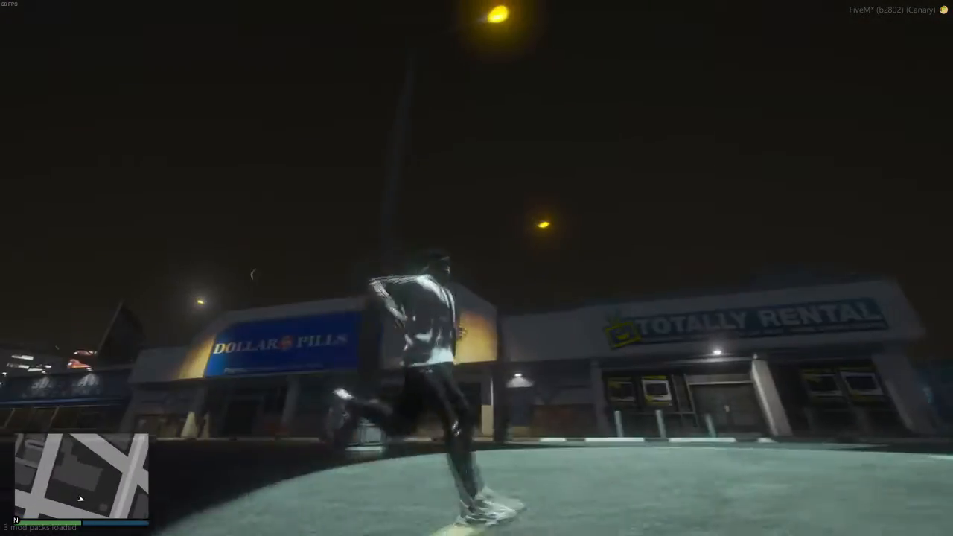
pyautogui.press('s')
pyautogui.press('a')
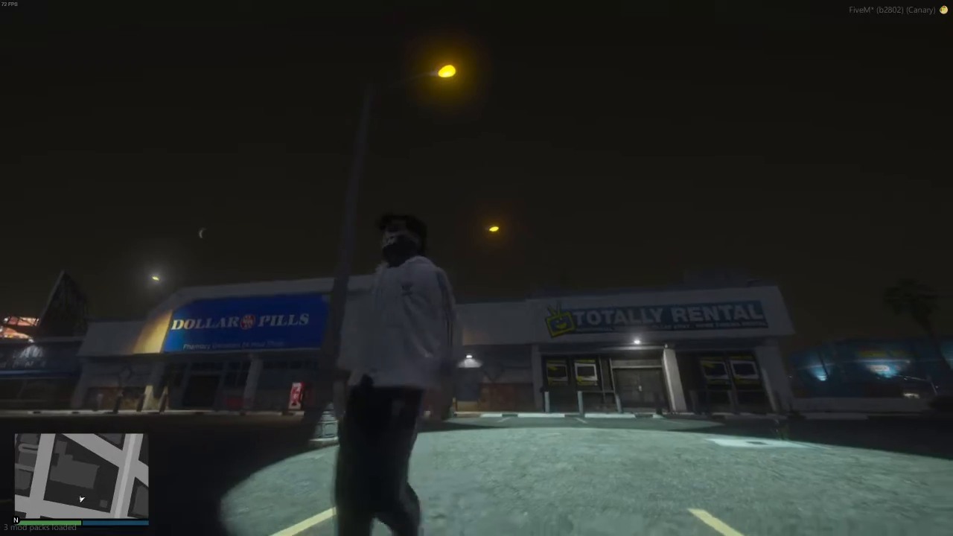
pyautogui.hotkey('shift', 'd')
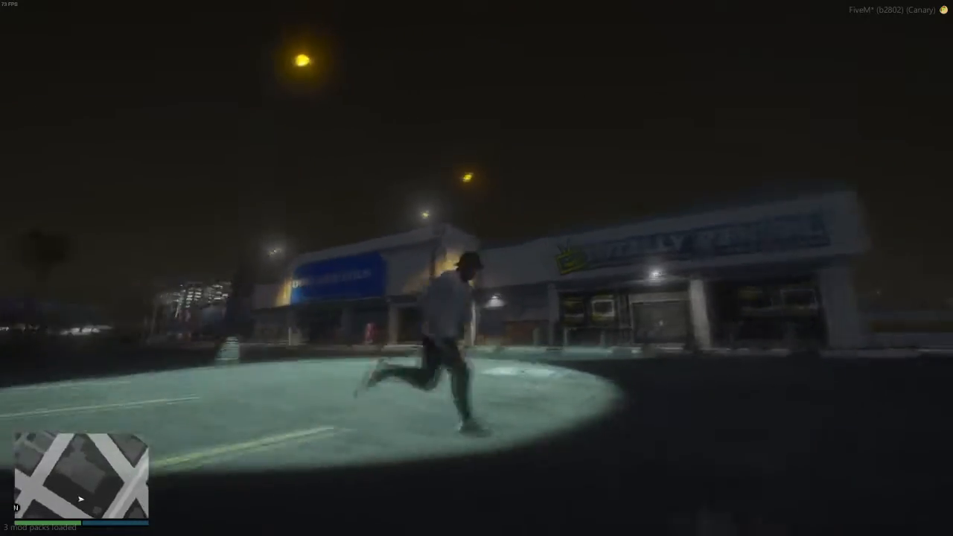
pyautogui.press('w')
pyautogui.press('d')
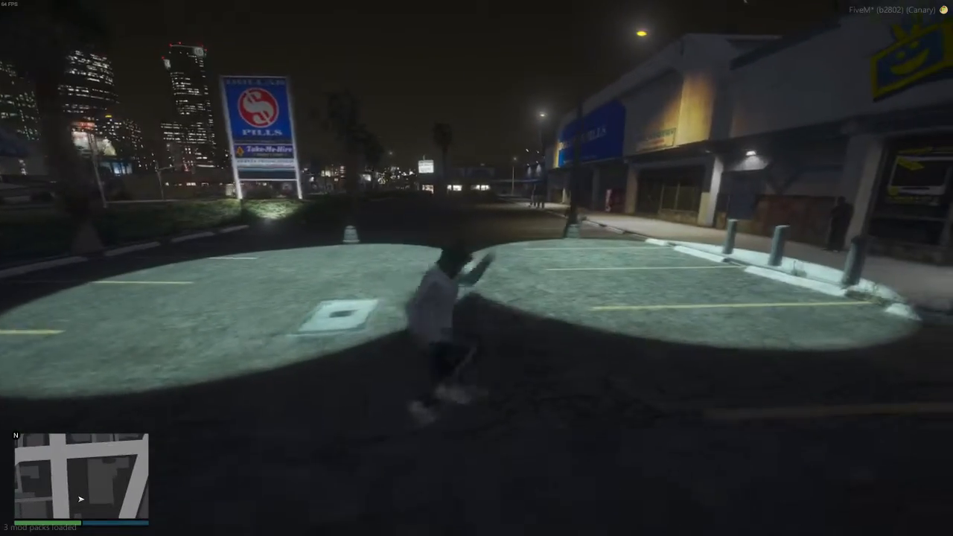
pyautogui.press('s')
pyautogui.press('a')
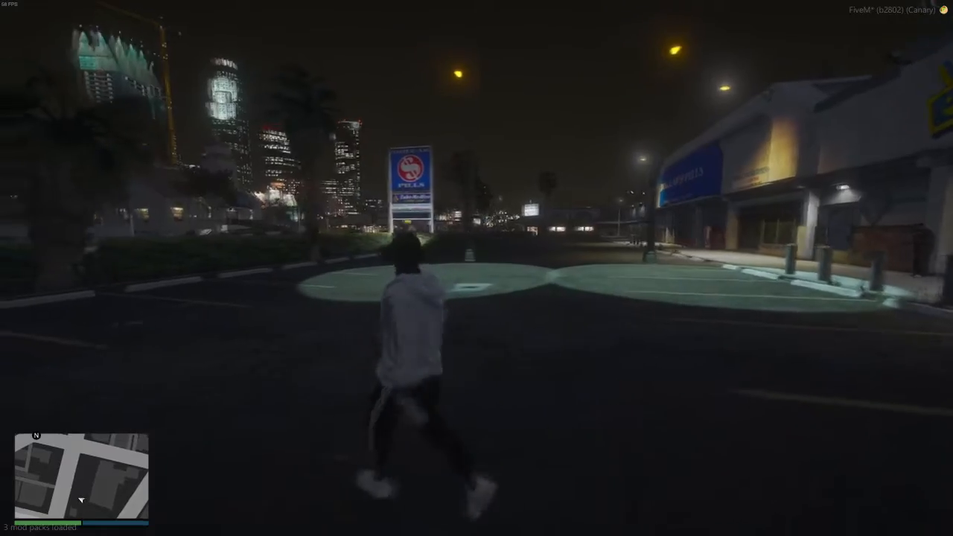
pyautogui.press('w')
pyautogui.press('a')
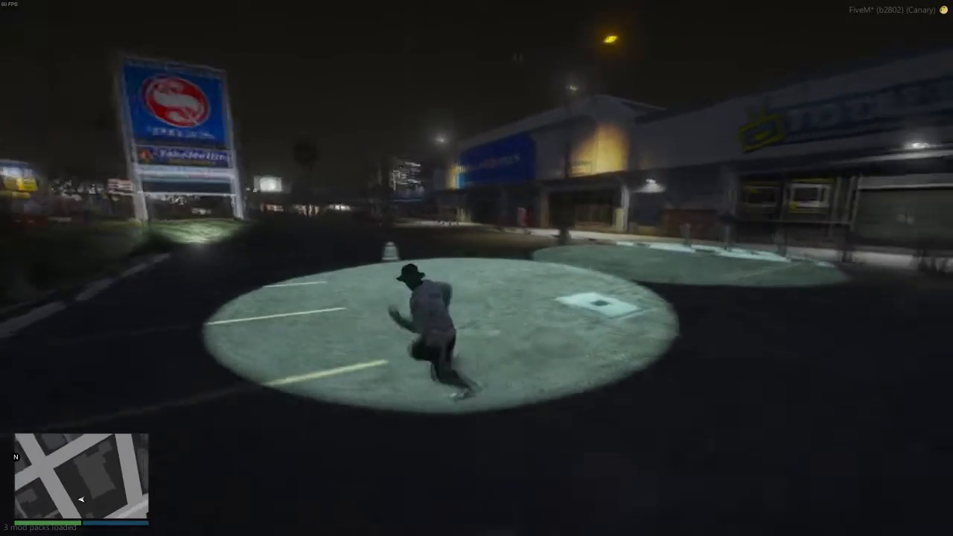
pyautogui.press('w')
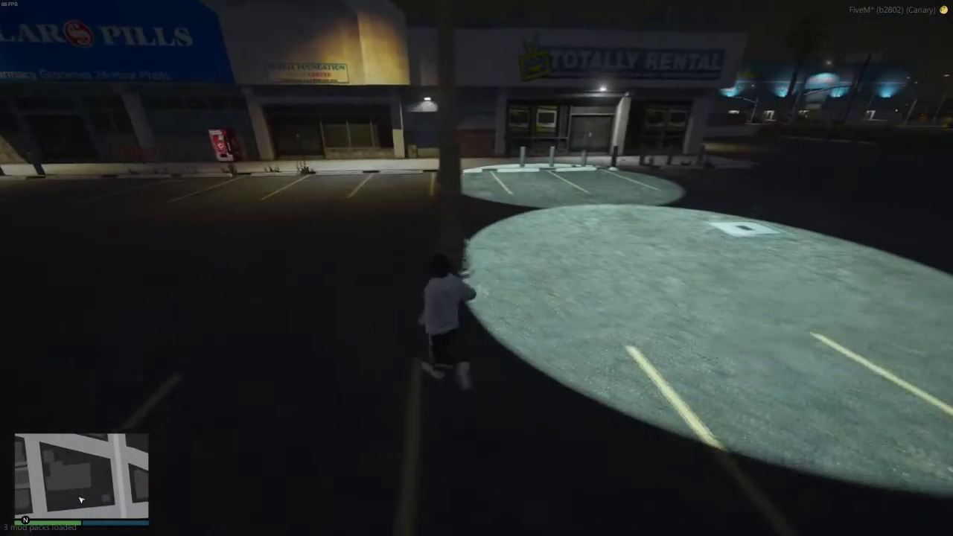
pyautogui.press('w')
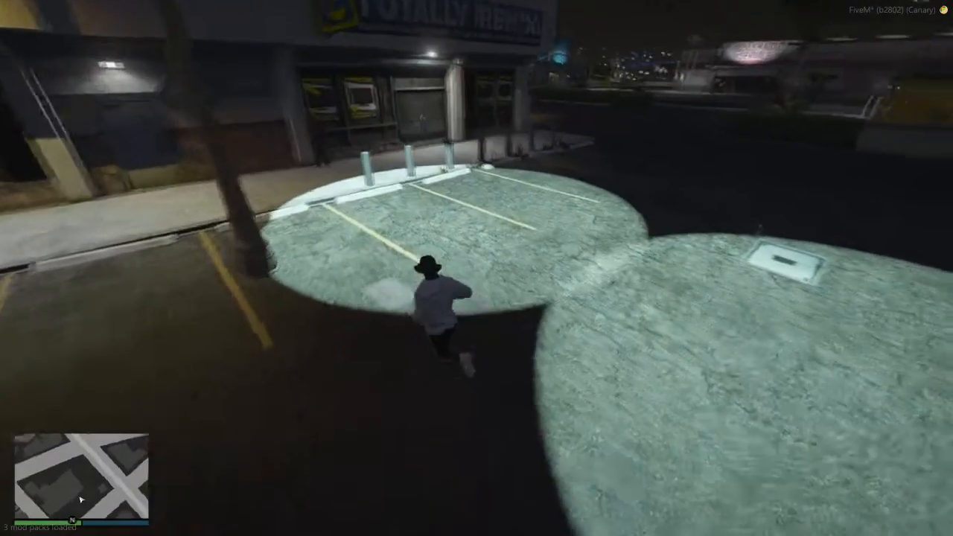
pyautogui.press('w')
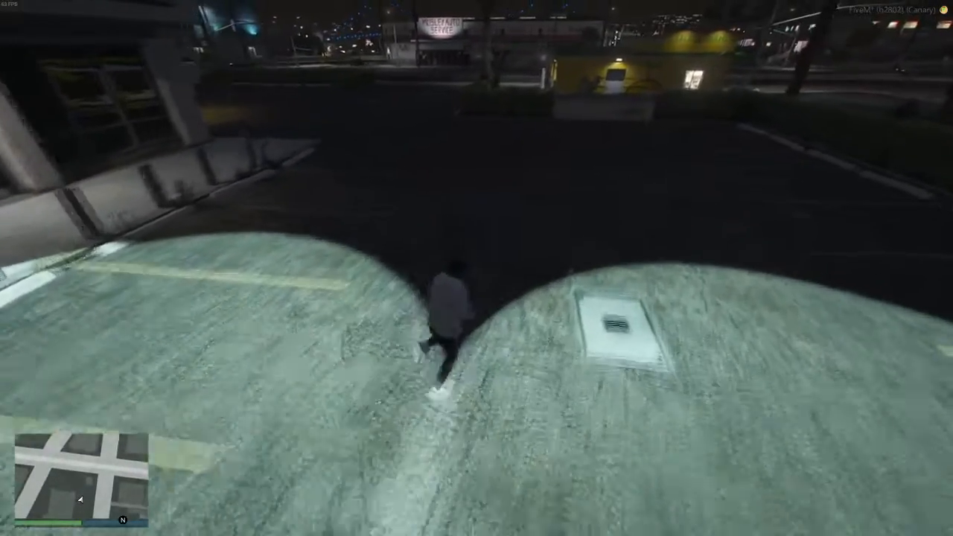